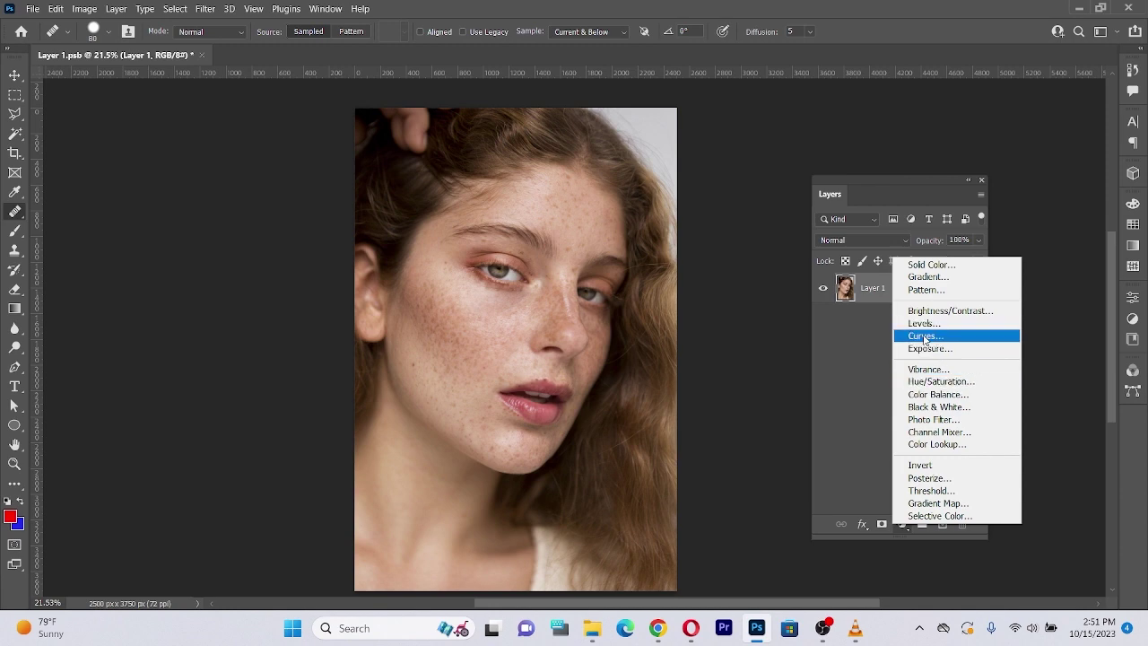
# Add a Black & White adjustment layer with Reds -119, Yellows 40 and Blues 38, plus a Curves adjustment layer above it
pyautogui.click(931, 408)
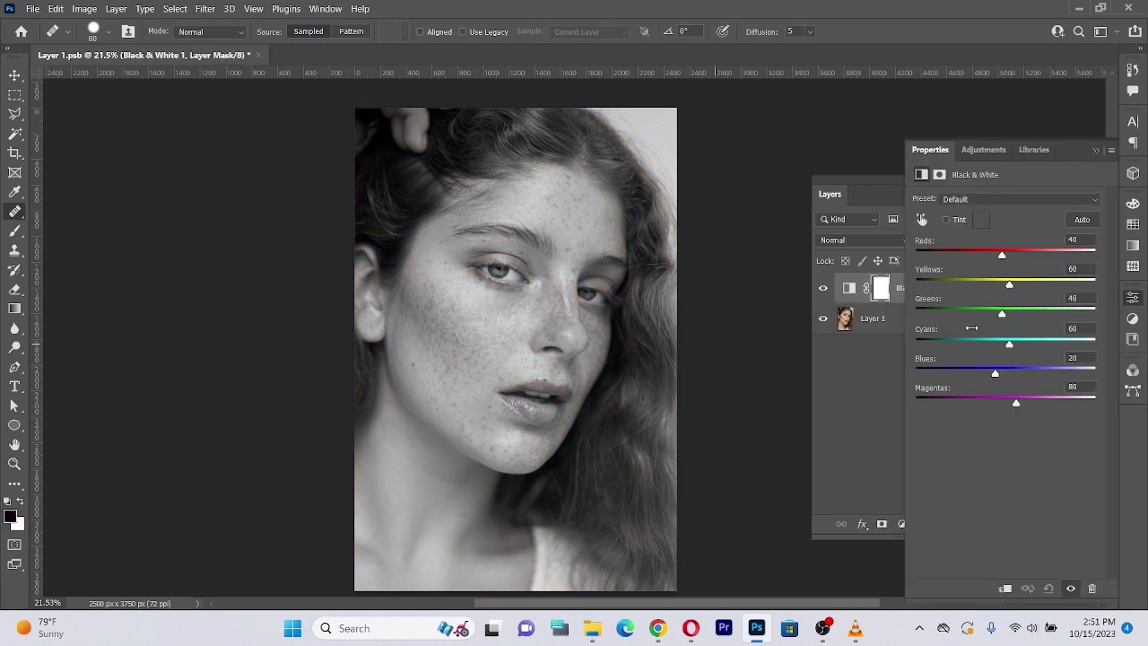
pyautogui.moveTo(1002, 259); pyautogui.dragTo(946, 256)
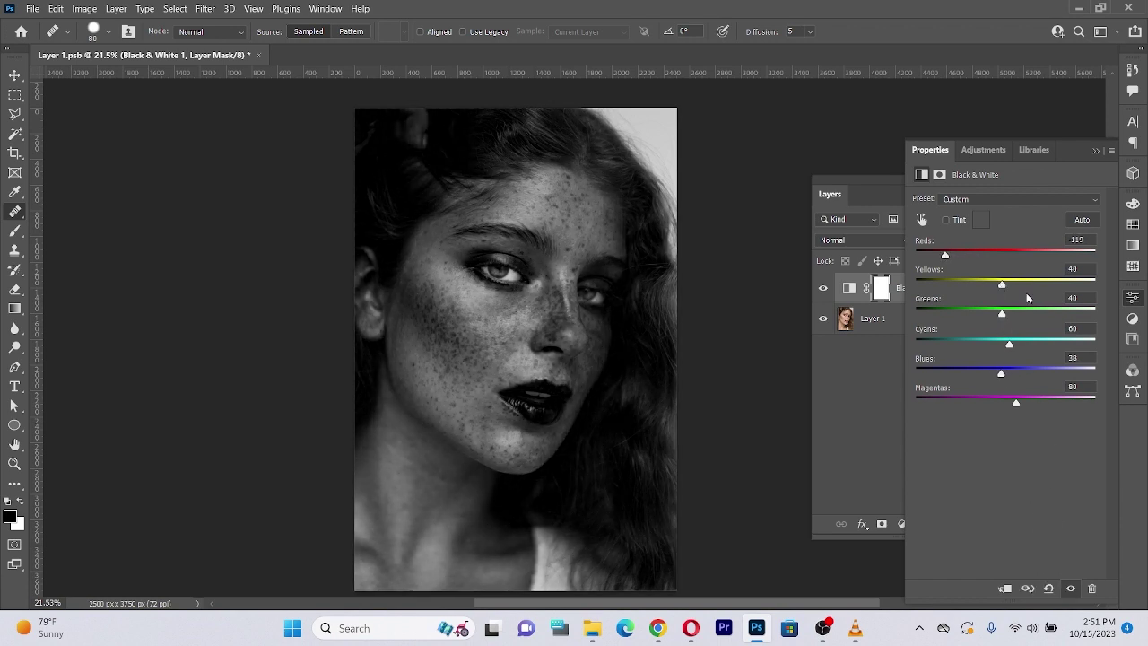
pyautogui.click(848, 318)
pyautogui.click(902, 524)
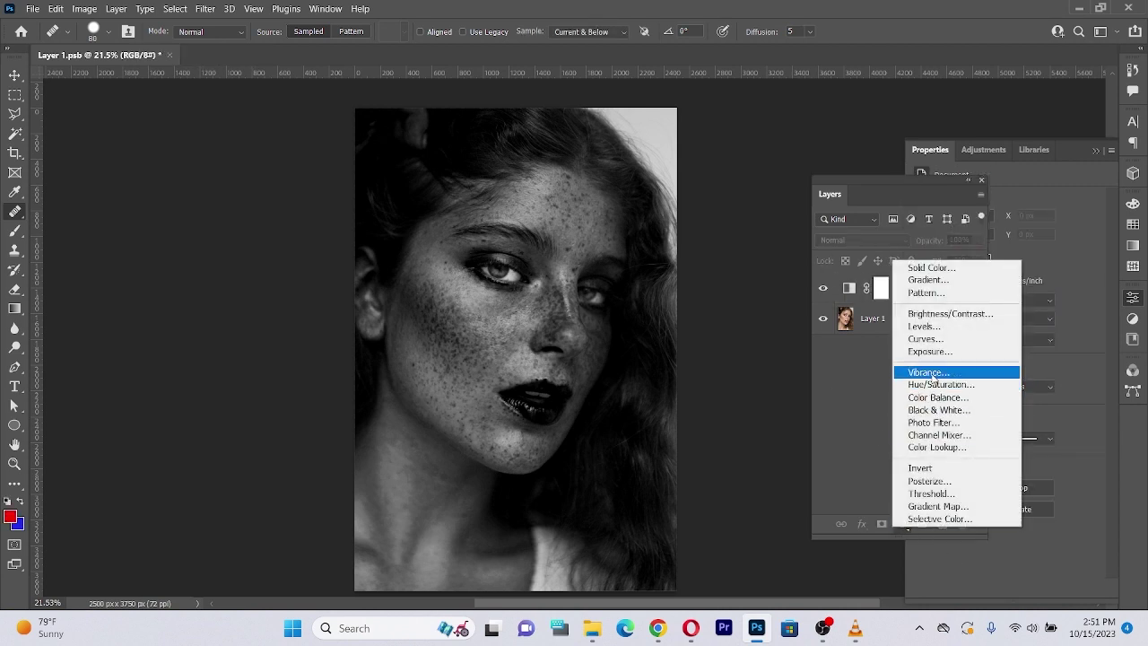
pyautogui.click(926, 339)
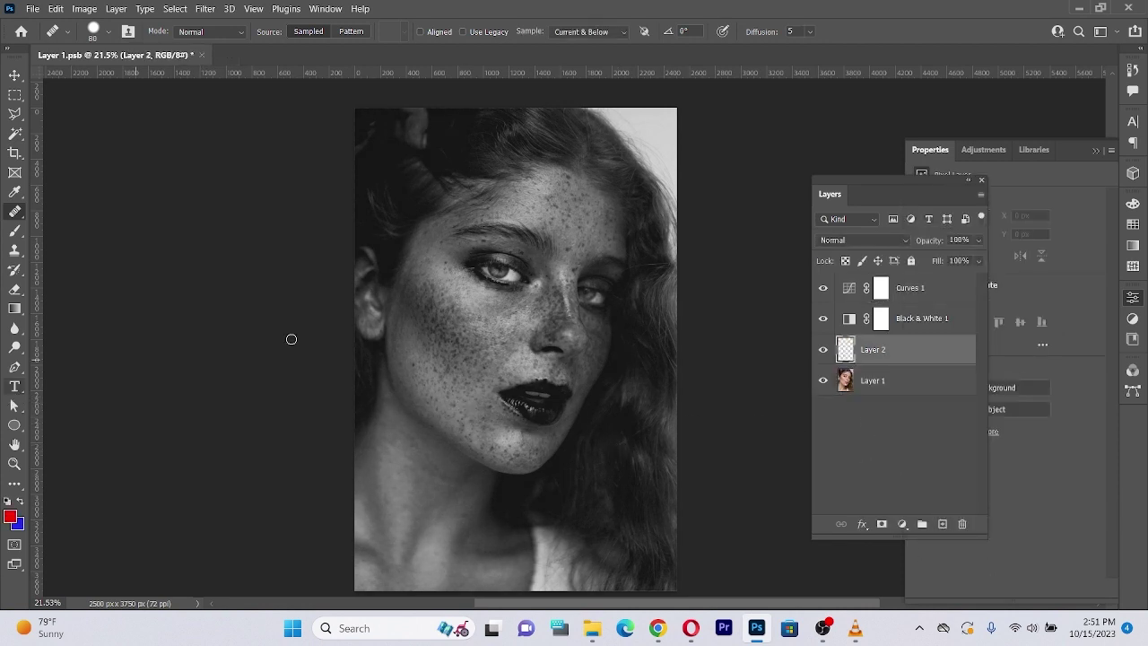
# Try to heal the cheek freckles on Layer 2 with the Healing Brush sampling Current & Below
pyautogui.click(573, 33)
pyautogui.click(573, 33)
pyautogui.hotkey('ctrl', '+')
pyautogui.click(468, 311)
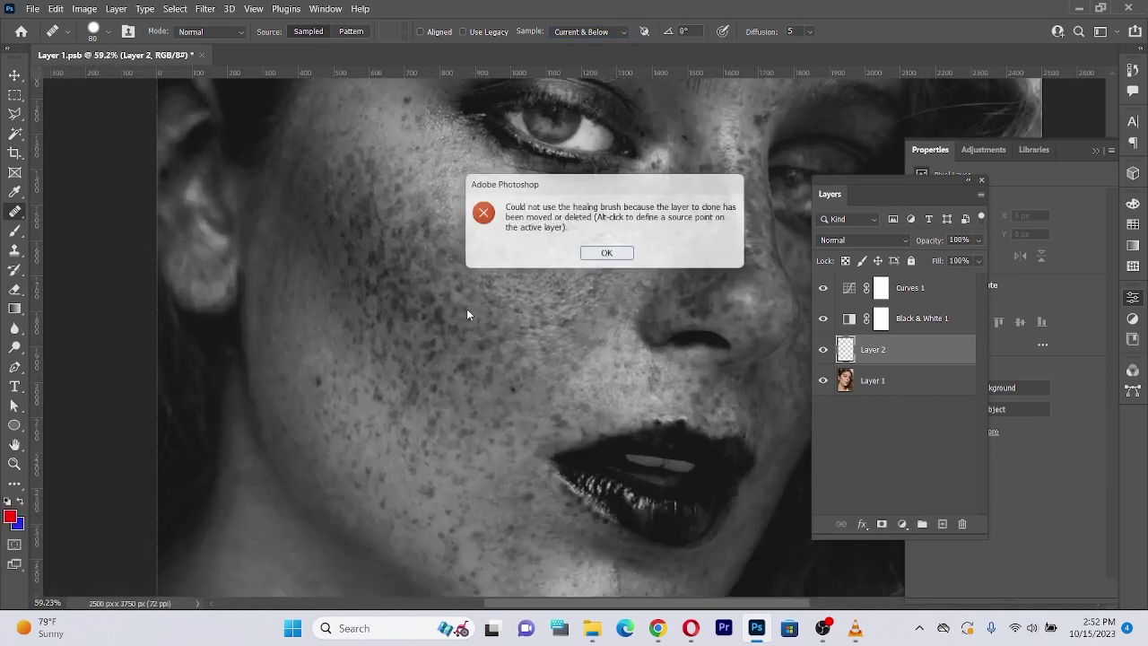
pyautogui.click(609, 256)
pyautogui.keyDown('shift'); pyautogui.click(461, 317); pyautogui.keyUp('shift')
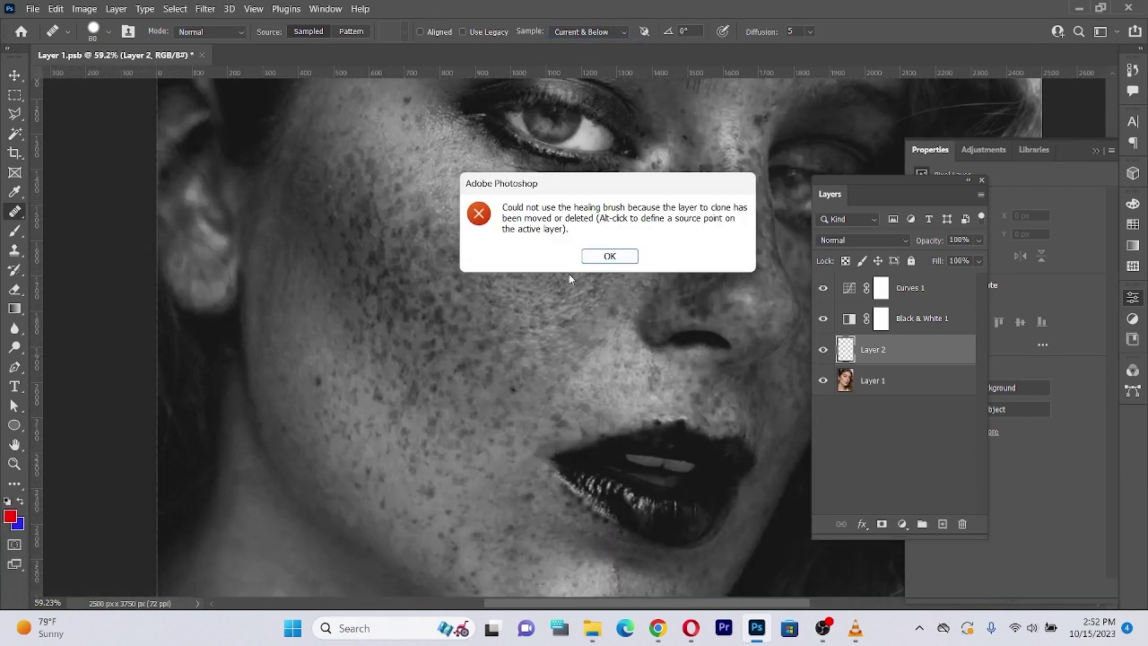
pyautogui.click(609, 257)
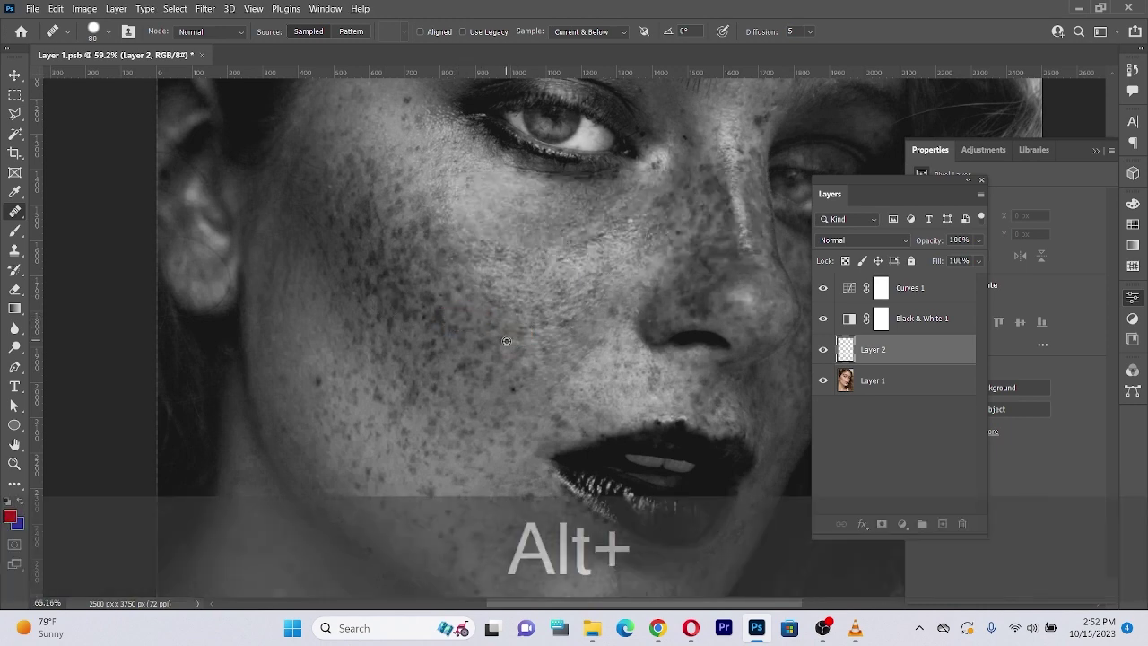
# Define a skin source on Layer 2 and heal the freckles in the middle of the near cheek with the Healing Brush
pyautogui.scroll(2, 418, 306)
pyautogui.click(348, 318)
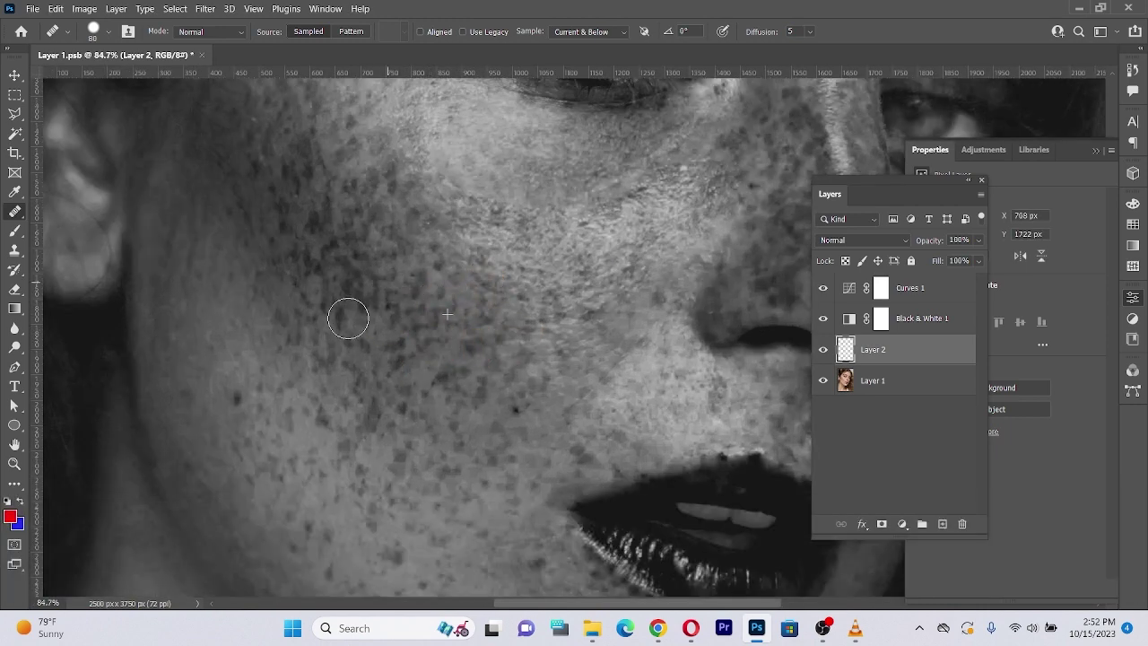
pyautogui.click(422, 281)
pyautogui.click(510, 321)
pyautogui.click(363, 309)
pyautogui.scroll(-5, 346, 328)
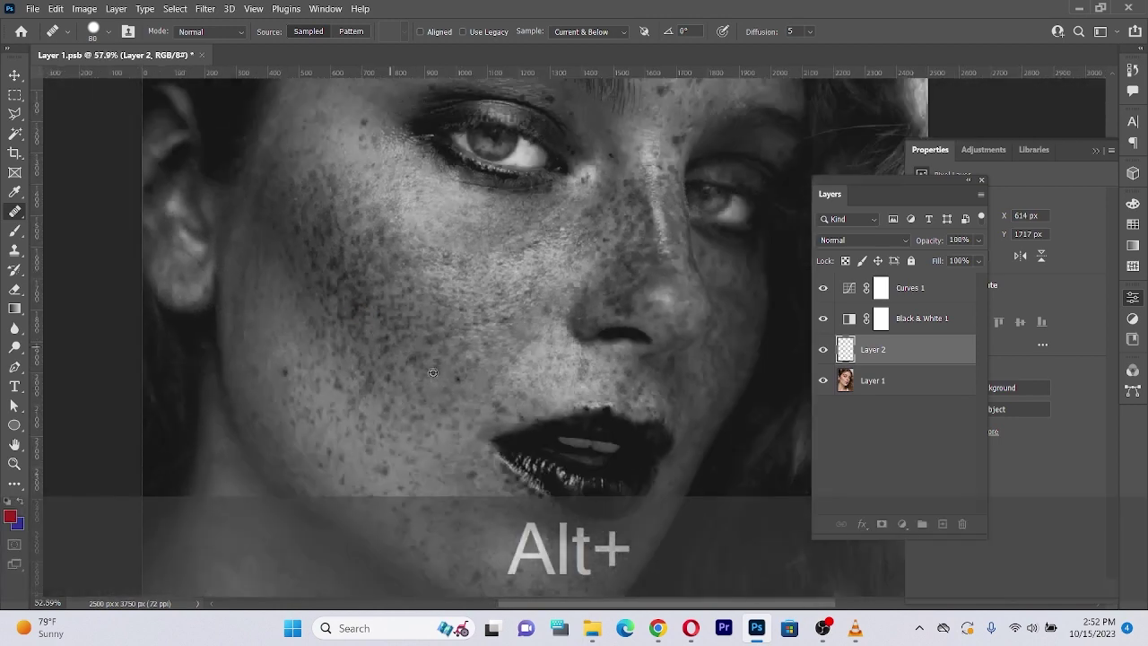
# Enlarge the Healing Brush to 100 px and heal the freckles on the inner cheek and the side of the nose
pyautogui.scroll(4, 529, 444)
pyautogui.press(']')
pyautogui.press(']')
pyautogui.click(588, 281)
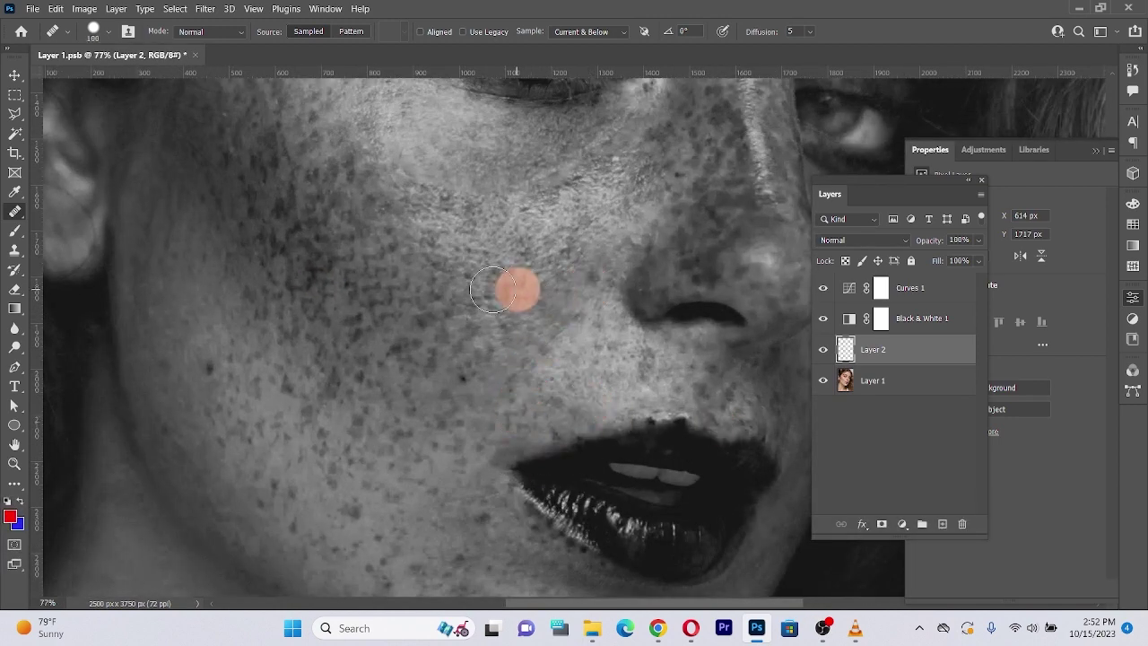
pyautogui.click(492, 288)
pyautogui.click(691, 269)
pyautogui.click(687, 259)
# Heal the freckles on the outer cheek and down the lower cheek beside the mouth
pyautogui.click(293, 227)
pyautogui.click(401, 457)
pyautogui.click(400, 530)
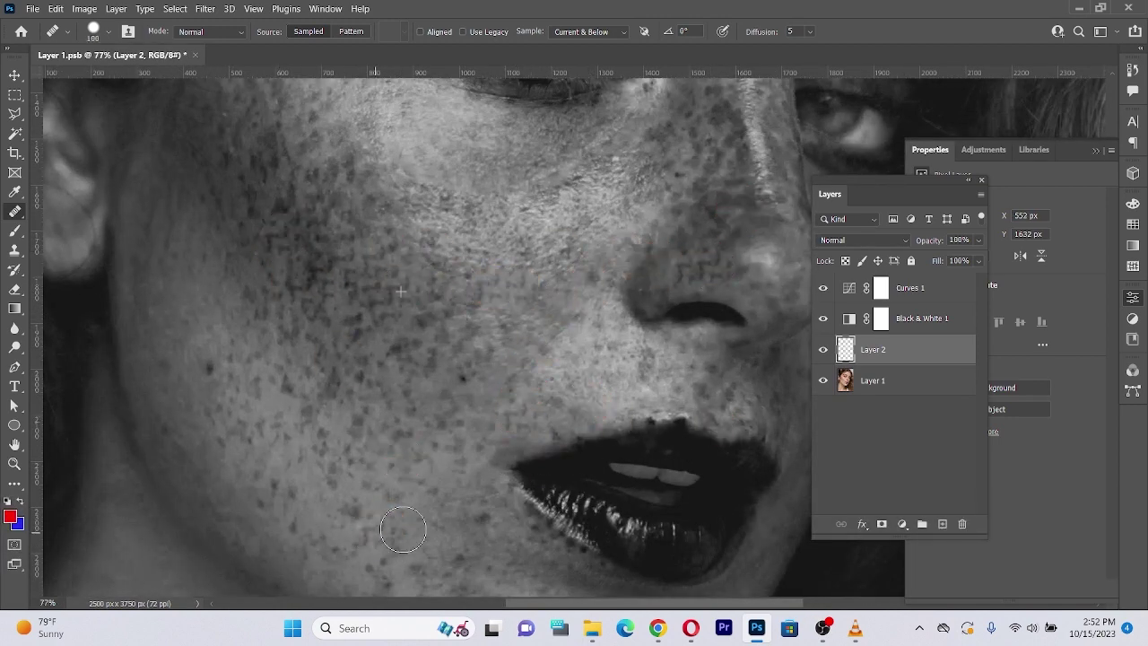
pyautogui.moveTo(400, 530); pyautogui.dragTo(402, 418)
pyautogui.click(487, 398)
pyautogui.click(373, 482)
pyautogui.click(443, 541)
# Heal the freckles on the chin and the skin below the lower lip
pyautogui.moveTo(529, 573); pyautogui.dragTo(505, 463)
pyautogui.click(530, 475)
pyautogui.click(608, 476)
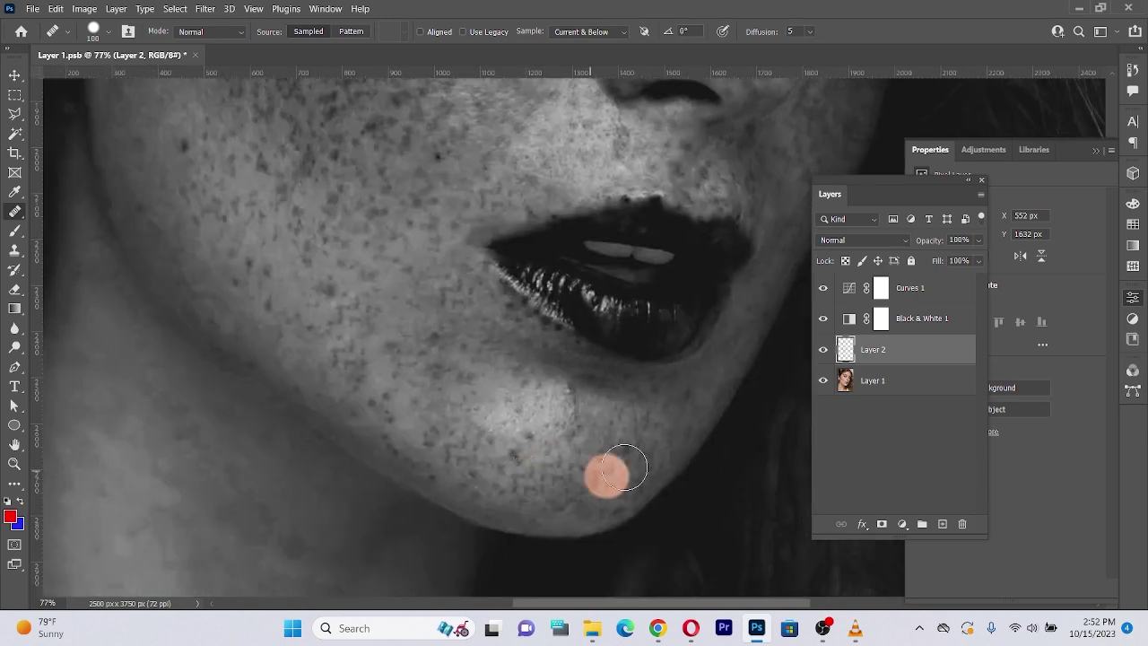
pyautogui.click(525, 371)
pyautogui.click(433, 313)
# Heal the freckles from the cheek beside the ear up towards the outer corner of the near eye
pyautogui.moveTo(256, 174); pyautogui.dragTo(362, 371)
pyautogui.click(286, 352)
pyautogui.click(335, 363)
pyautogui.click(428, 357)
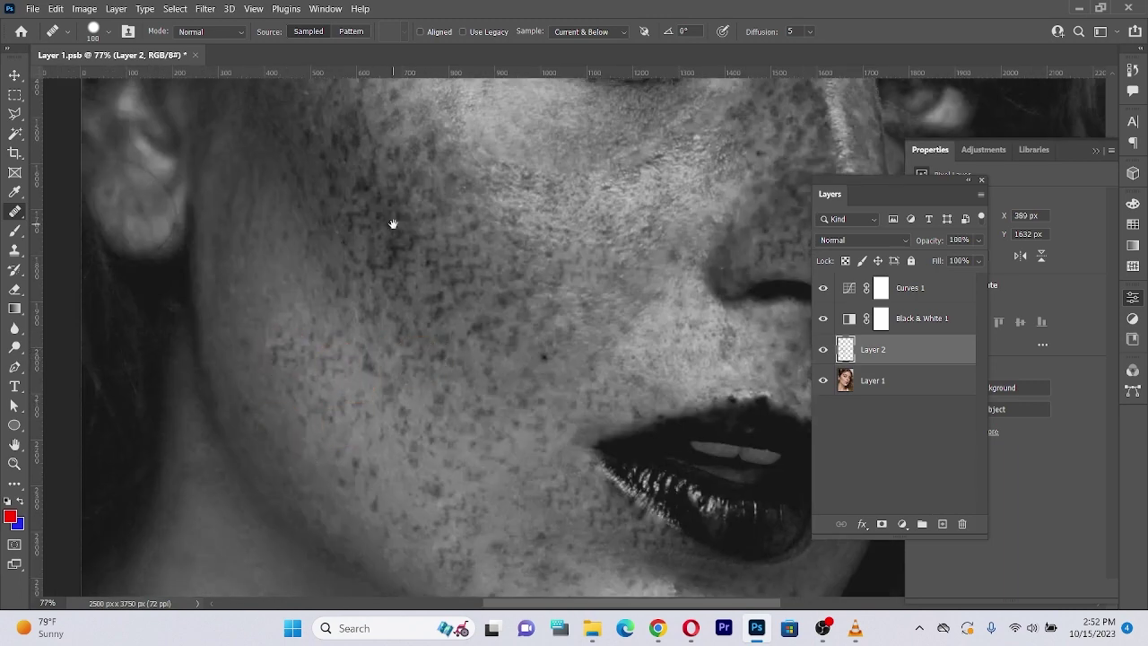
pyautogui.moveTo(393, 225); pyautogui.dragTo(468, 402)
pyautogui.click(408, 304)
pyautogui.click(471, 152)
# Heal the skin between the near eye and its eyebrow, undoing and repainting the strokes on the eyelid
pyautogui.moveTo(470, 181)
pyautogui.mouseDown()
pyautogui.moveTo(486, 314)
pyautogui.moveTo(424, 351)
pyautogui.mouseUp()
pyautogui.click(568, 241)
pyautogui.click(694, 280)
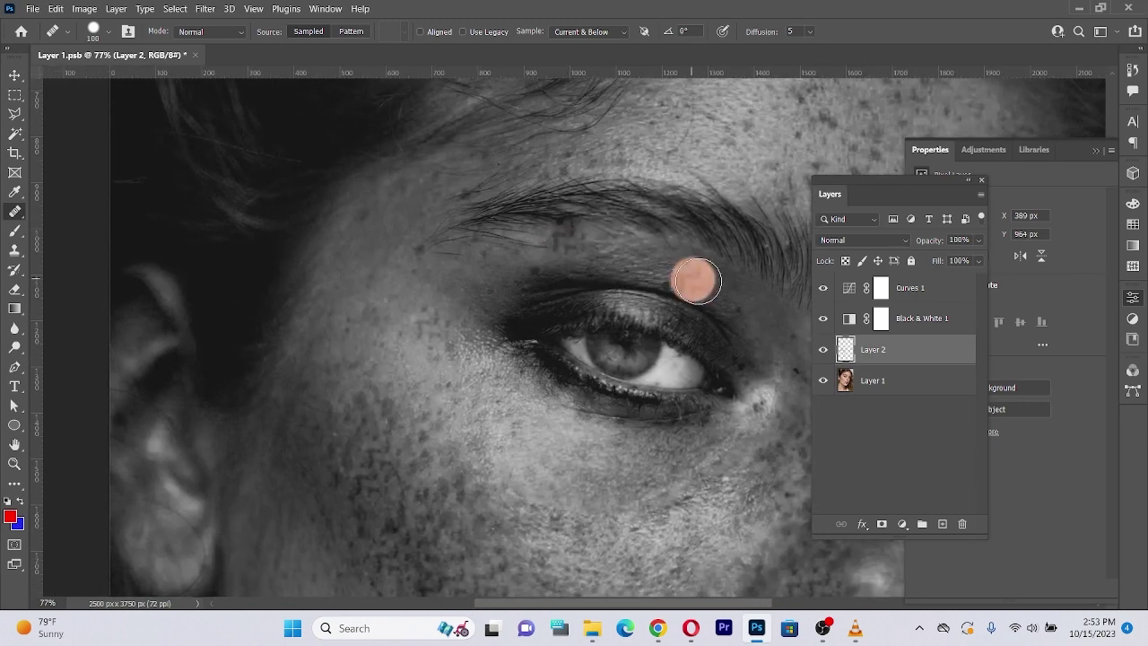
pyautogui.hotkey('ctrl', 'z')
pyautogui.click(573, 244)
pyautogui.click(693, 280)
pyautogui.hotkey('ctrl', 'z')
pyautogui.click(702, 285)
# Reduce the Healing Brush to 90 px and heal the freckles between the eyebrows and on the lower forehead
pyautogui.press('[')
pyautogui.scroll(-1, 682, 297)
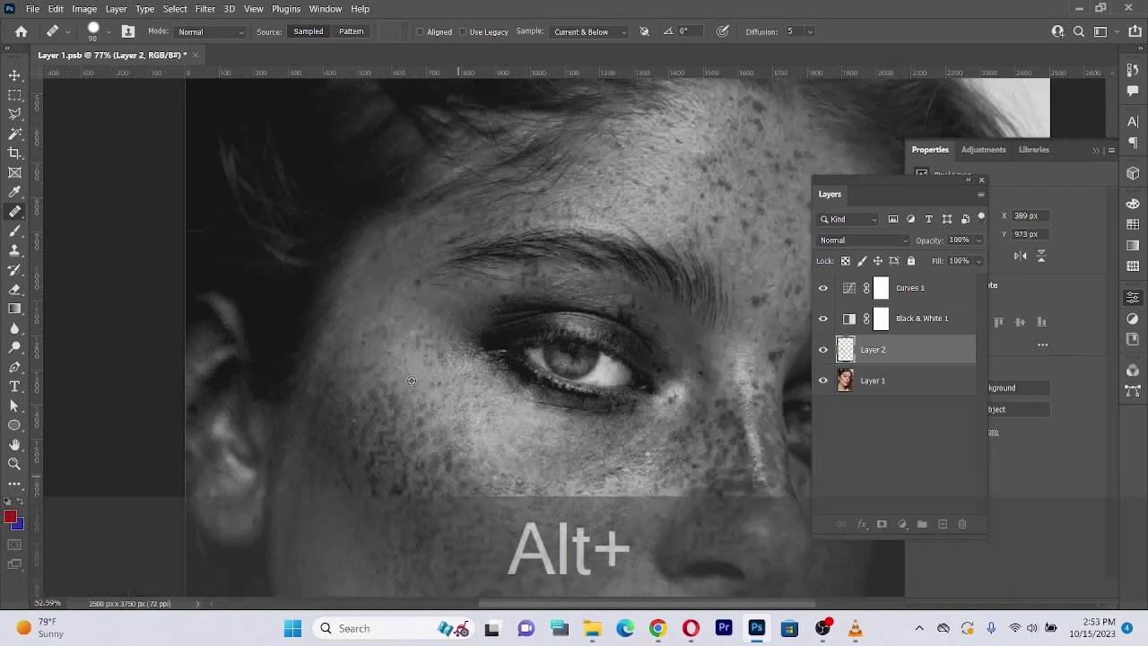
pyautogui.scroll(2, 771, 332)
pyautogui.moveTo(790, 341)
pyautogui.mouseDown()
pyautogui.moveTo(659, 215)
pyautogui.moveTo(564, 259)
pyautogui.moveTo(567, 250)
pyautogui.mouseUp()
pyautogui.moveTo(619, 153); pyautogui.dragTo(589, 258)
pyautogui.click(538, 252)
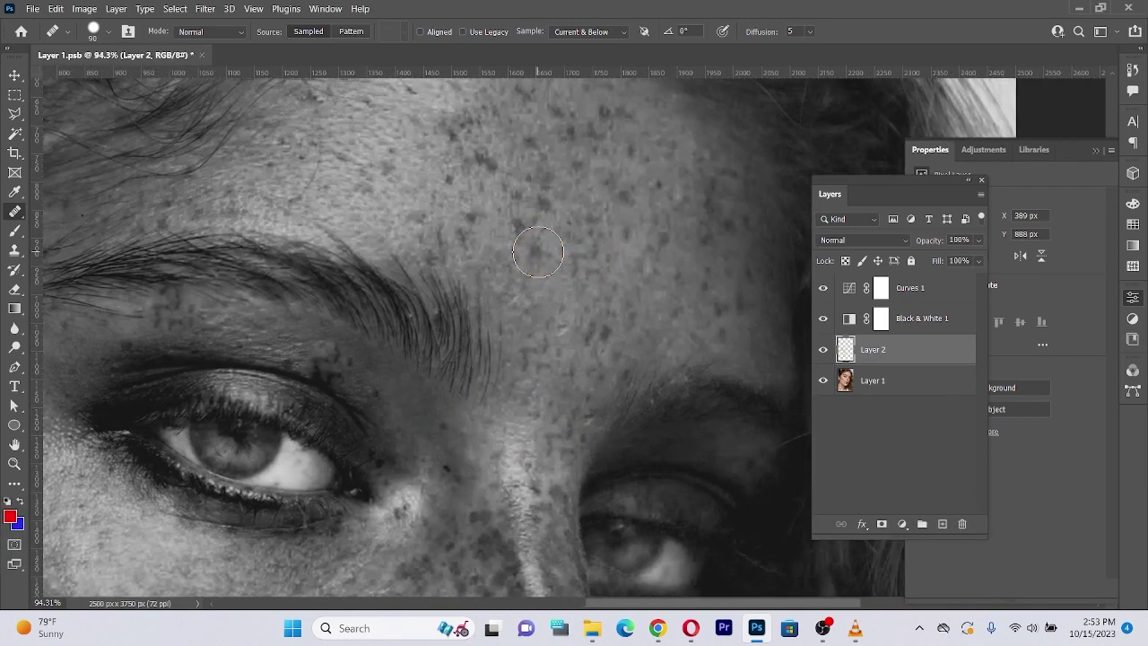
pyautogui.click(524, 226)
pyautogui.click(461, 132)
# Heal the freckles on the upper forehead up to the hairline
pyautogui.moveTo(627, 149); pyautogui.dragTo(663, 344)
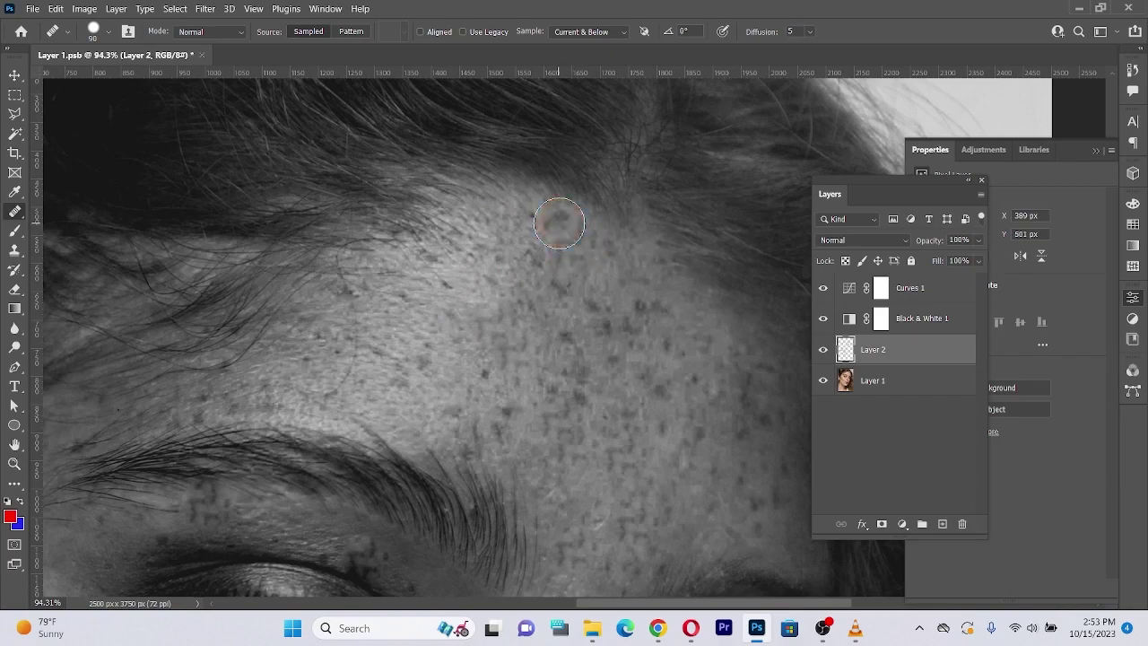
pyautogui.click(619, 315)
pyautogui.click(707, 374)
pyautogui.moveTo(704, 386); pyautogui.dragTo(516, 229)
# Heal the freckles along the bridge and side of the nose
pyautogui.hotkey('ctrl', '-')
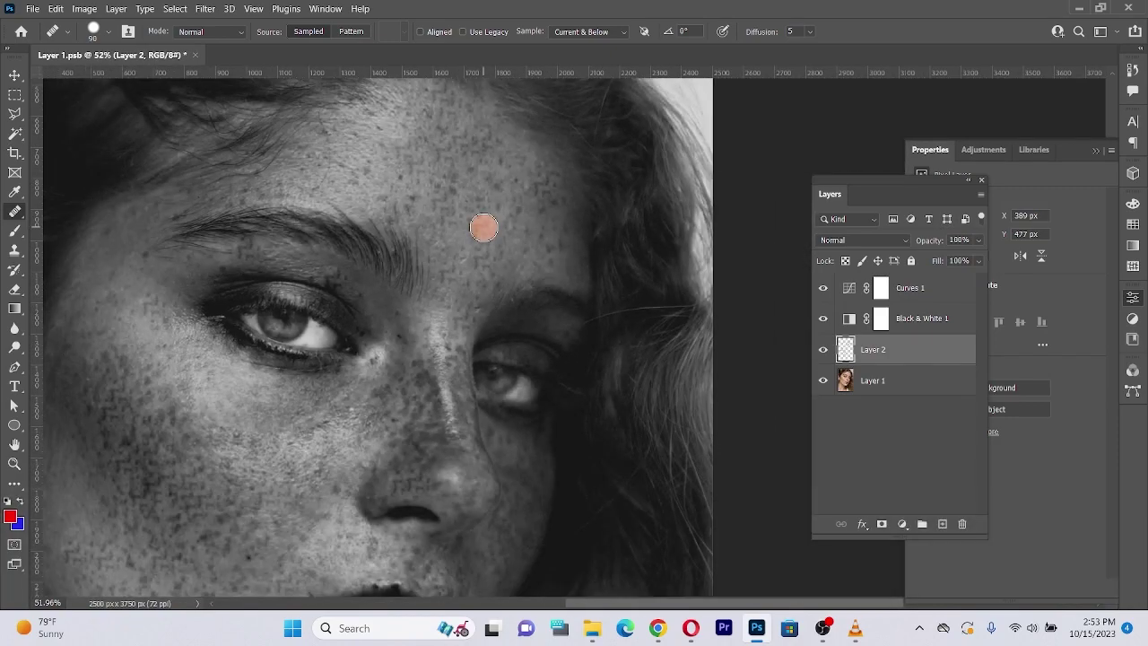
pyautogui.scroll(2, 482, 226)
pyautogui.click(442, 345)
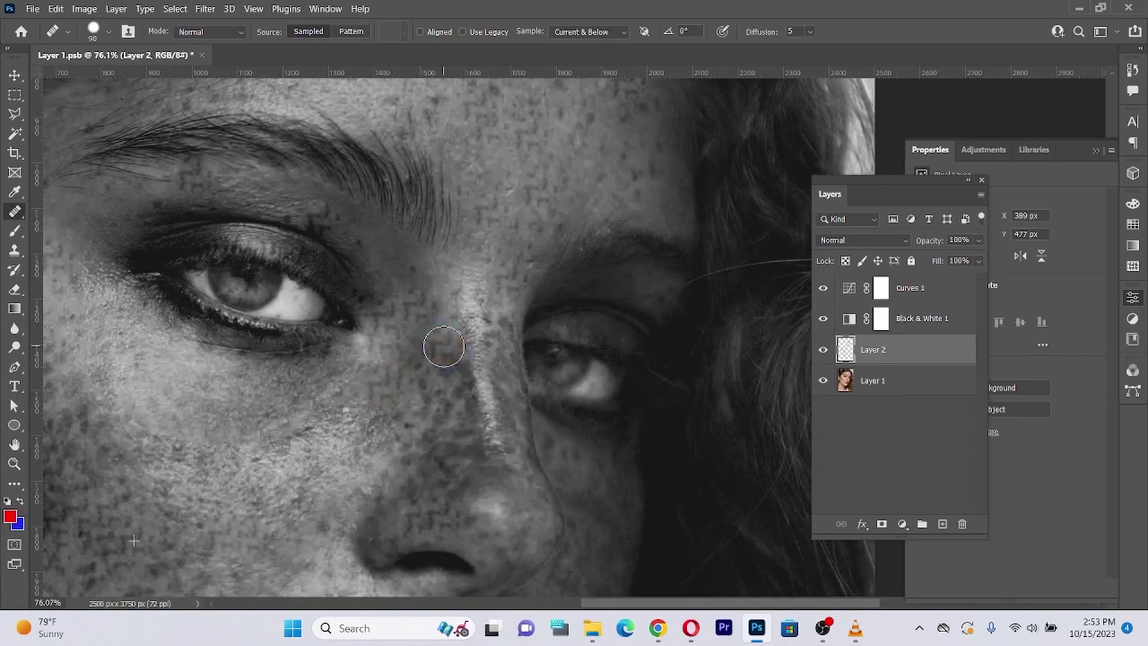
pyautogui.moveTo(459, 406); pyautogui.dragTo(512, 302)
pyautogui.click(539, 361)
pyautogui.click(519, 311)
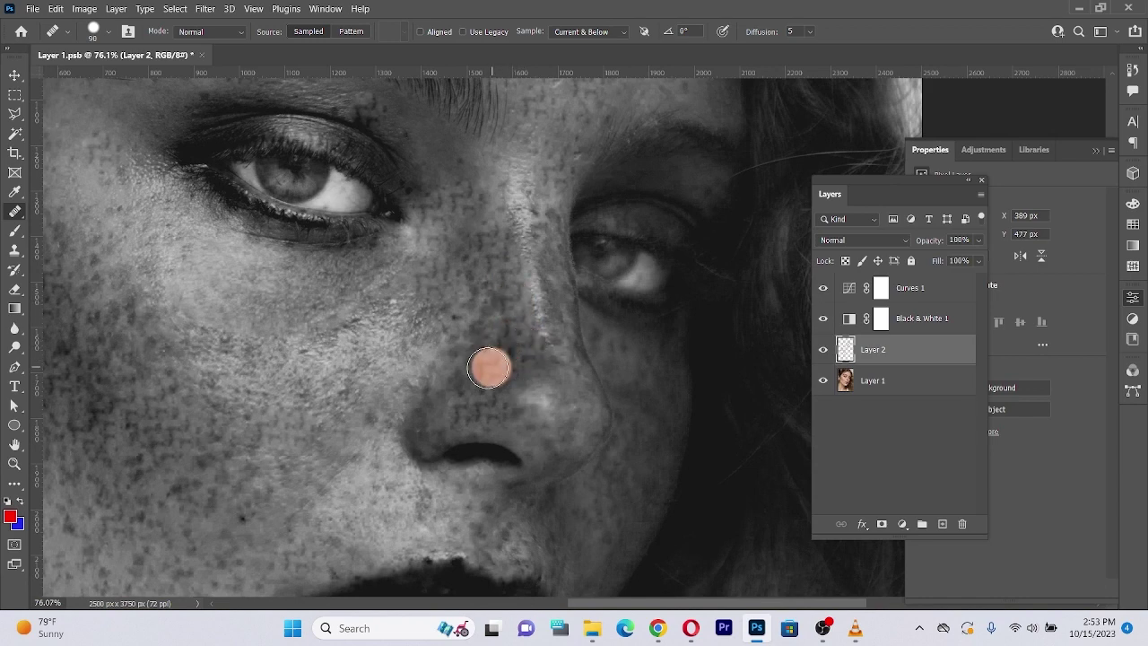
# Heal the remaining dark spots across the near cheek between the ear and the mouth
pyautogui.moveTo(292, 400); pyautogui.dragTo(618, 333)
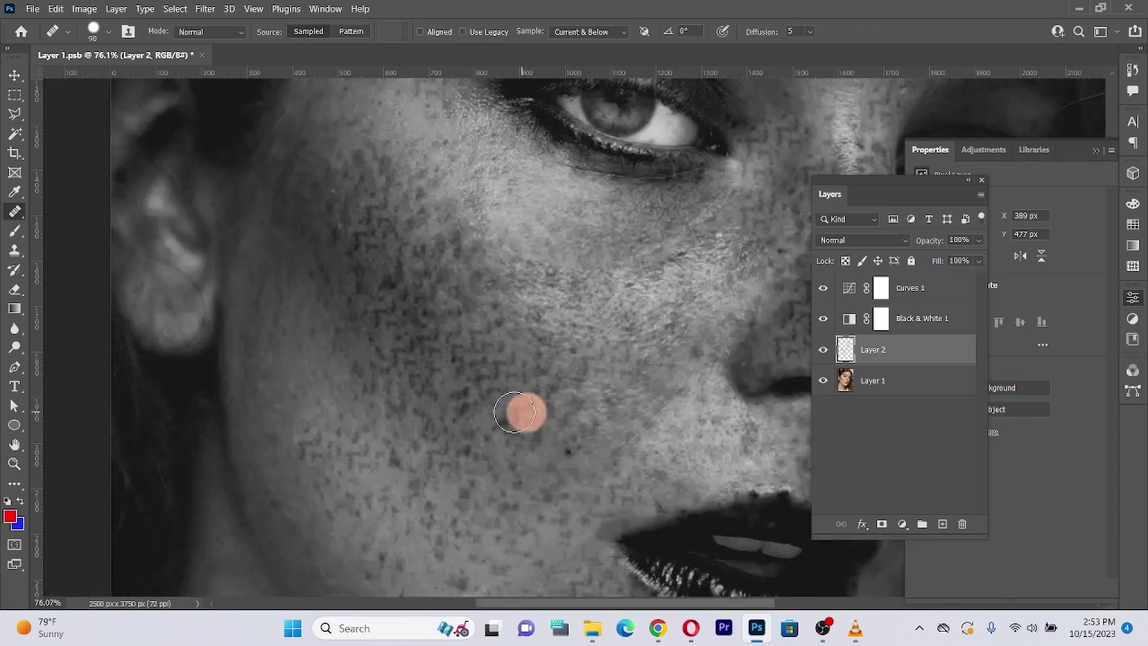
pyautogui.click(572, 441)
pyautogui.click(422, 257)
pyautogui.scroll(-1, 383, 285)
pyautogui.click(428, 441)
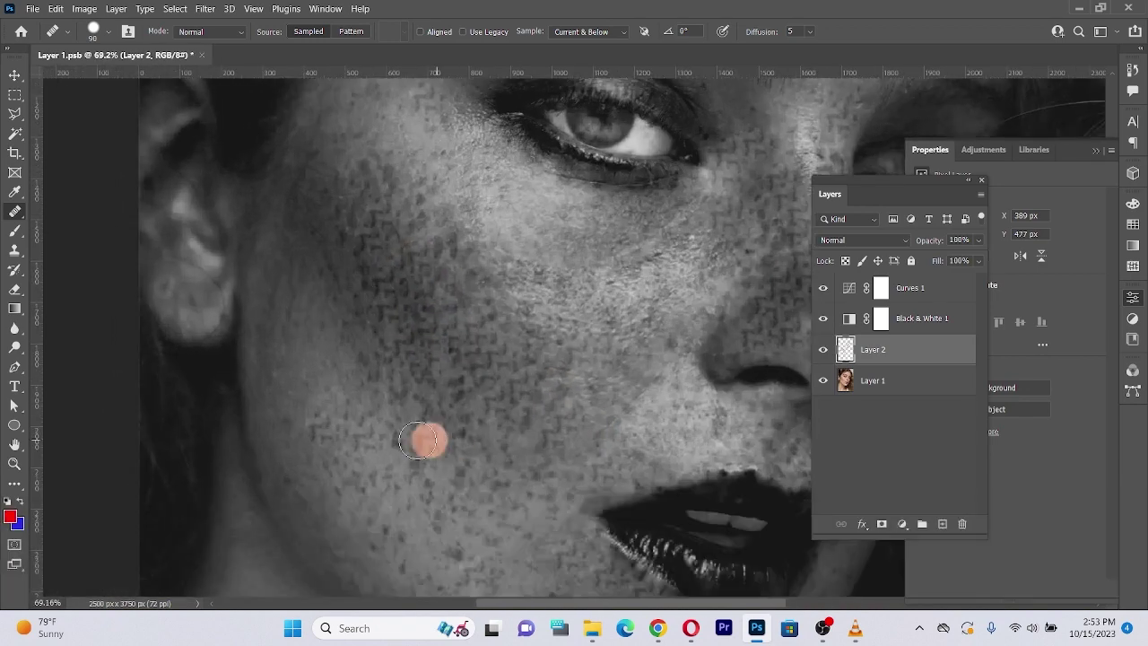
# Heal the freckles on the chin, along the jaw and beside the corner of the mouth
pyautogui.moveTo(428, 441); pyautogui.dragTo(427, 318)
pyautogui.click(613, 499)
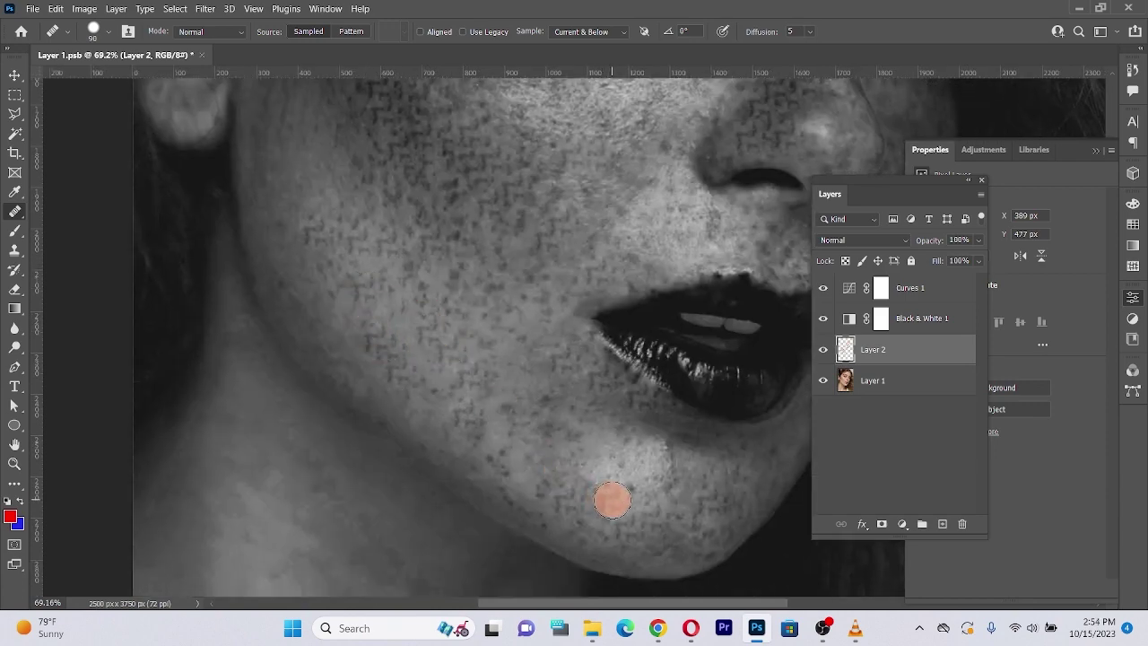
pyautogui.click(548, 440)
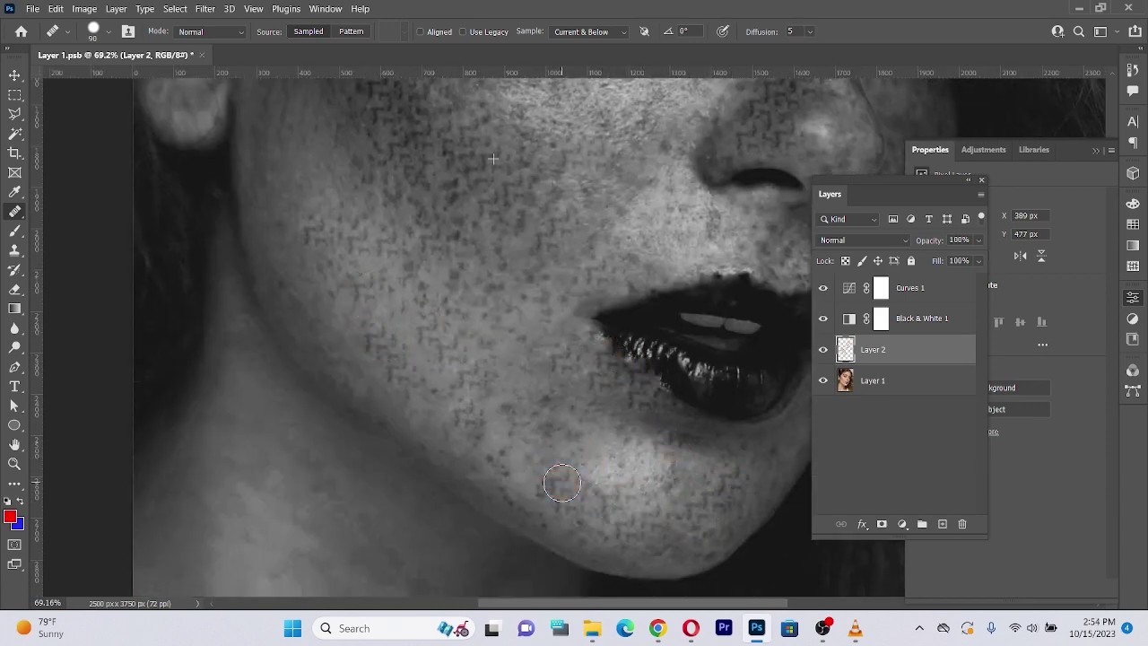
pyautogui.click(499, 473)
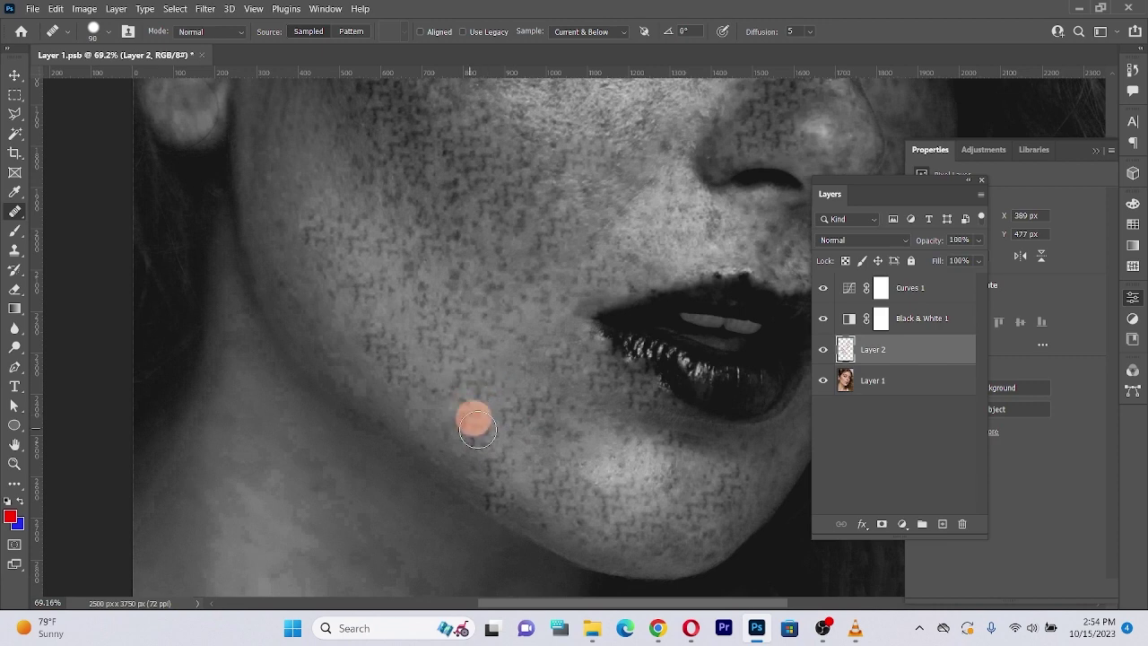
pyautogui.moveTo(412, 380); pyautogui.dragTo(492, 470)
pyautogui.click(573, 376)
# Resample skin from the near cheek and heal the freckles below the eye and towards the ear
pyautogui.moveTo(438, 260); pyautogui.dragTo(501, 401)
pyautogui.keyDown('alt'); pyautogui.click(582, 303); pyautogui.keyUp('alt')
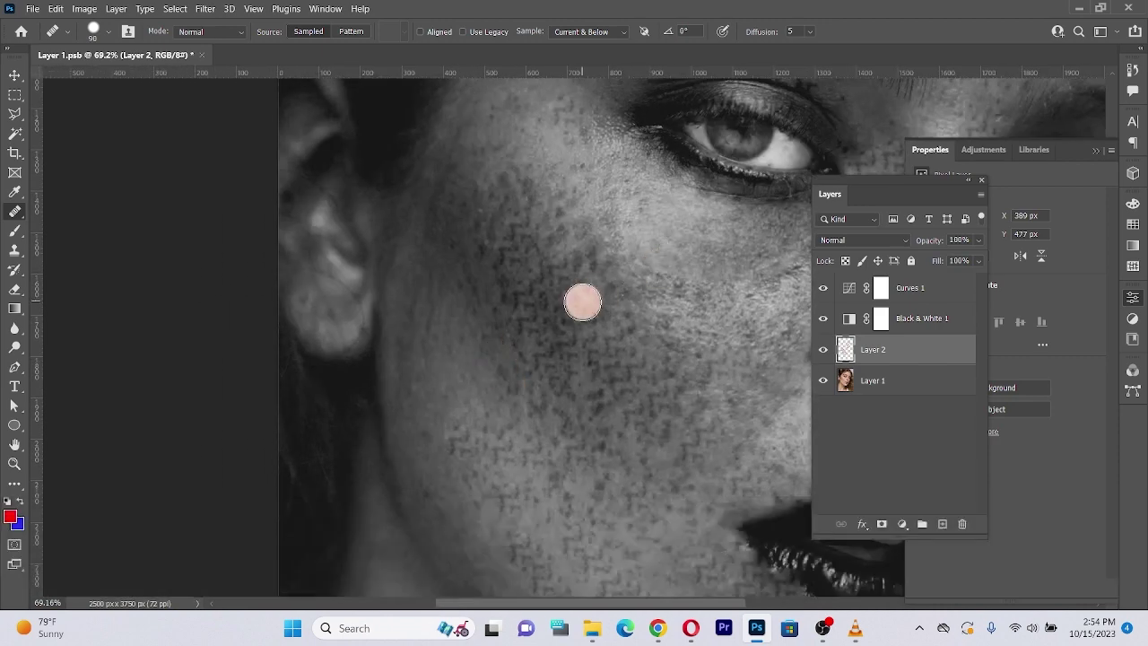
pyautogui.click(520, 341)
pyautogui.keyDown('alt'); pyautogui.click(561, 386); pyautogui.keyUp('alt')
pyautogui.moveTo(570, 441); pyautogui.dragTo(493, 291)
pyautogui.click(514, 453)
# Sample skin beside the mouth and heal the remaining spots along the jawline
pyautogui.moveTo(538, 448); pyautogui.dragTo(534, 312)
pyautogui.keyDown('alt'); pyautogui.click(563, 277); pyautogui.keyUp('alt')
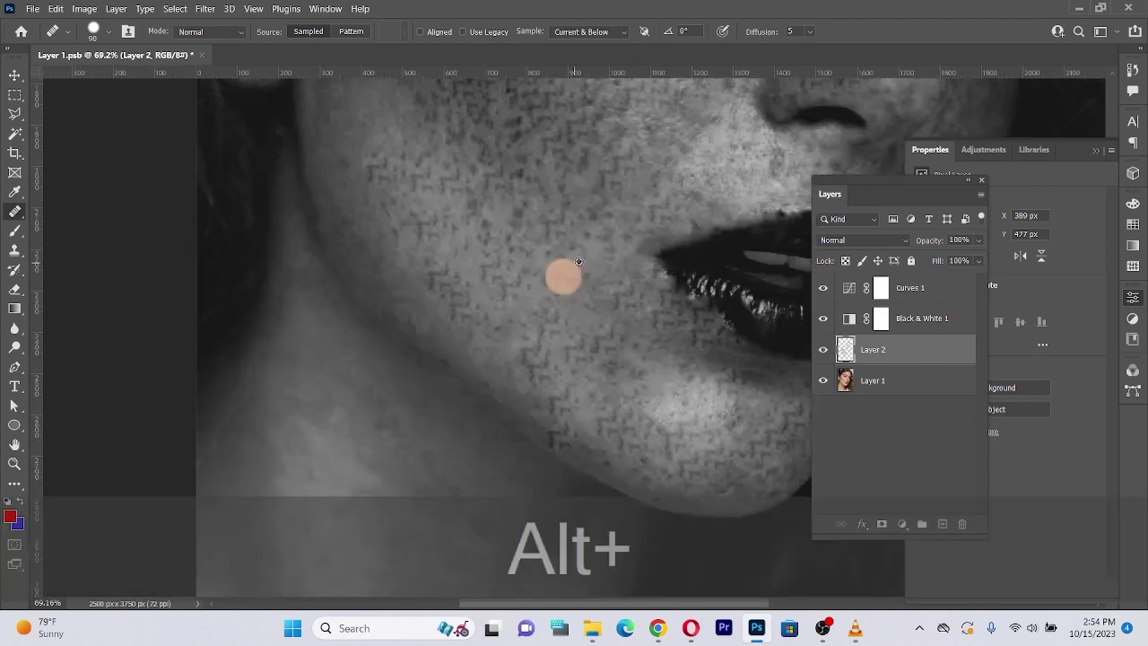
pyautogui.click(539, 377)
pyautogui.click(563, 430)
# Resample the cheek skin and heal the dense freckles in the middle of the near cheek
pyautogui.moveTo(506, 272); pyautogui.dragTo(595, 412)
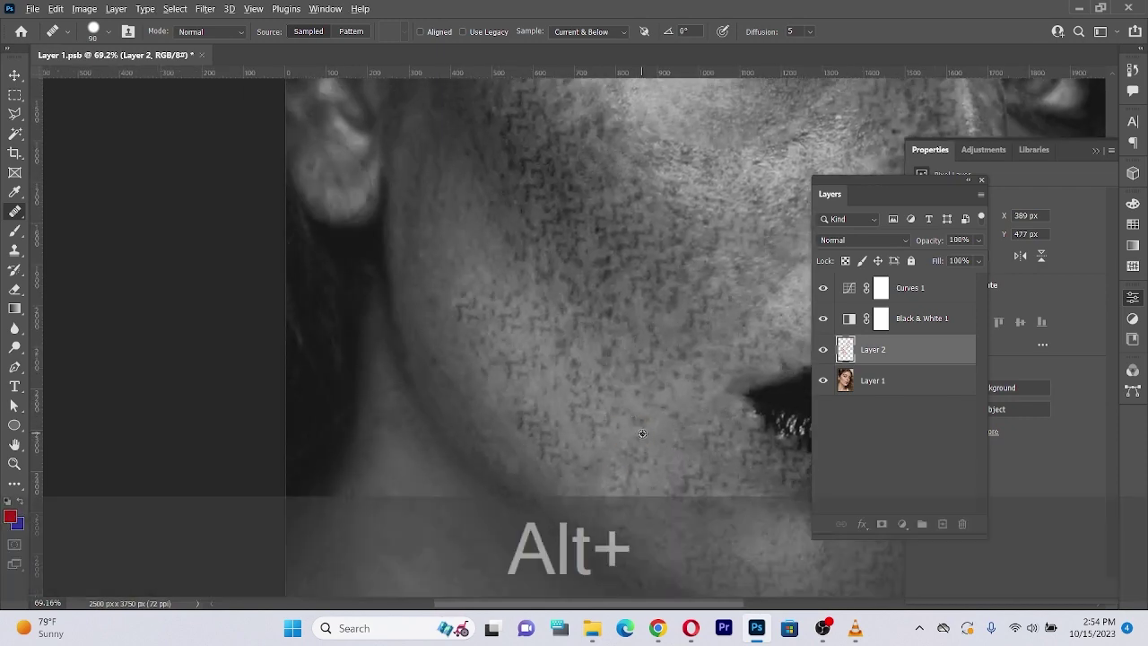
pyautogui.keyDown('alt'); pyautogui.click(613, 366); pyautogui.keyUp('alt')
pyautogui.click(607, 345)
pyautogui.click(602, 320)
pyautogui.moveTo(622, 249); pyautogui.dragTo(605, 266)
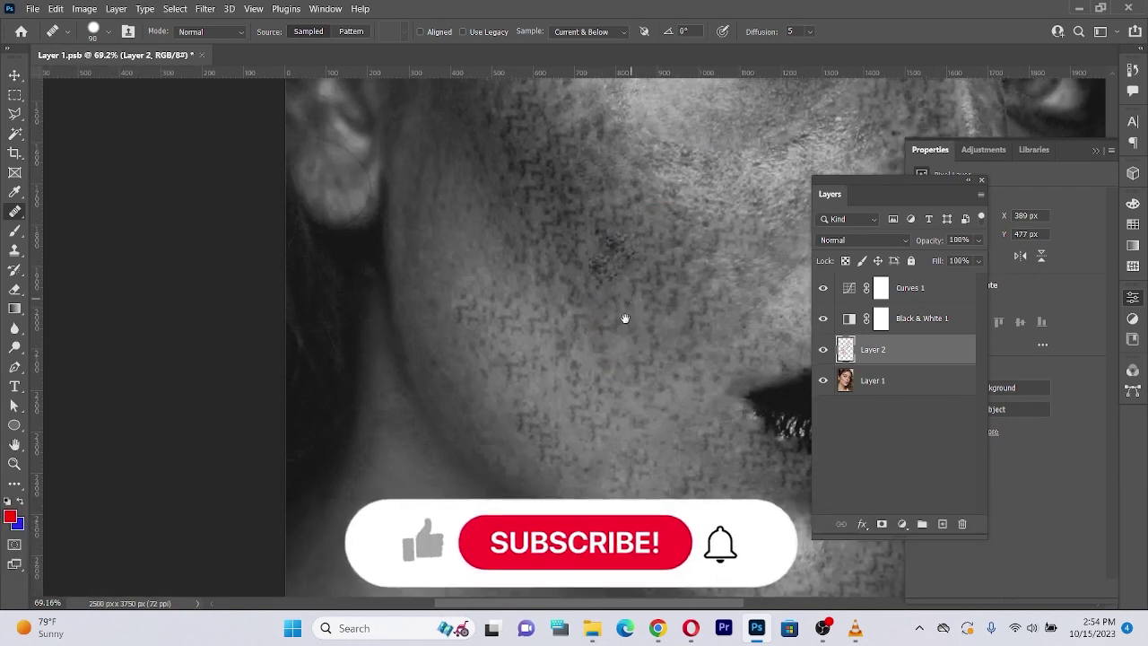
pyautogui.moveTo(622, 317); pyautogui.dragTo(603, 369)
pyautogui.keyDown('alt'); pyautogui.click(604, 290); pyautogui.keyUp('alt')
# Heal the remaining freckles around the nose and on the upper cheek under the near eye
pyautogui.scroll(-2, 632, 333)
pyautogui.scroll(3, 539, 269)
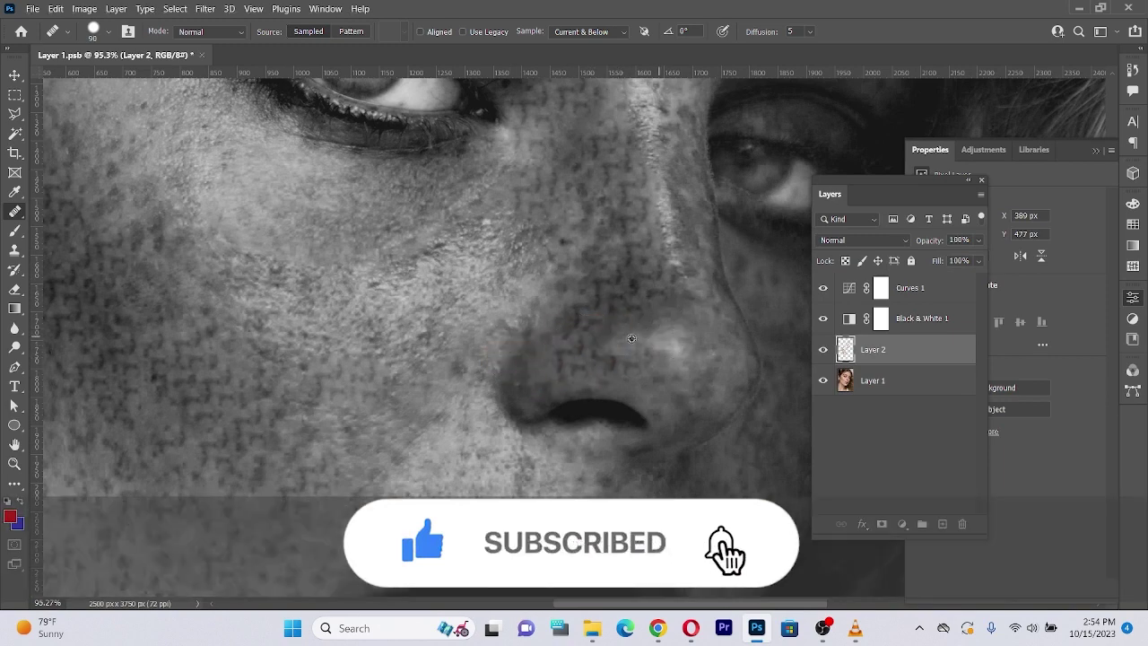
pyautogui.scroll(-2, 556, 323)
pyautogui.scroll(1, 464, 289)
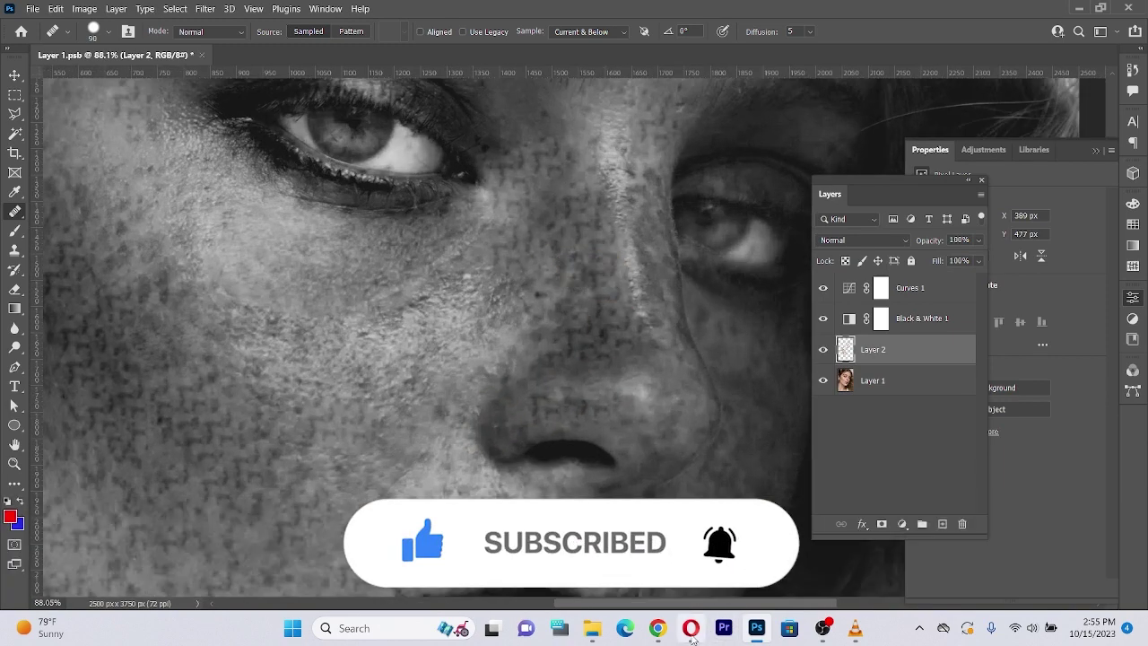
pyautogui.moveTo(279, 291); pyautogui.dragTo(530, 317)
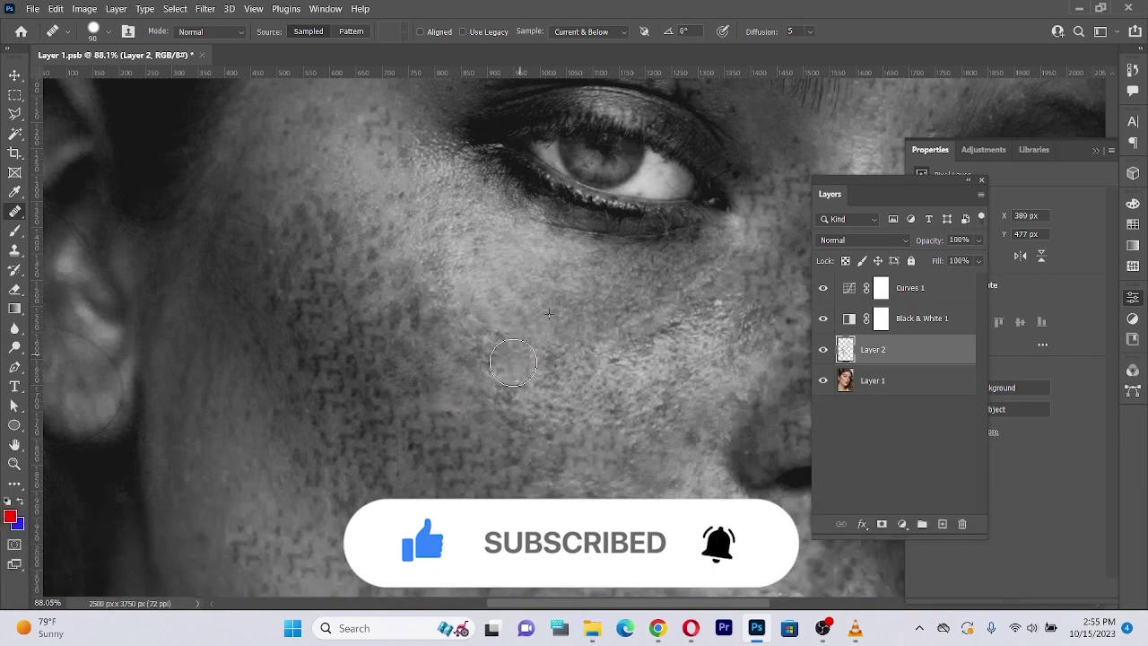
# Heal the leftover freckles on the forehead above the near eyebrow
pyautogui.scroll(-2, 430, 323)
pyautogui.scroll(2, 402, 267)
pyautogui.scroll(-3, 403, 268)
pyautogui.scroll(3, 633, 188)
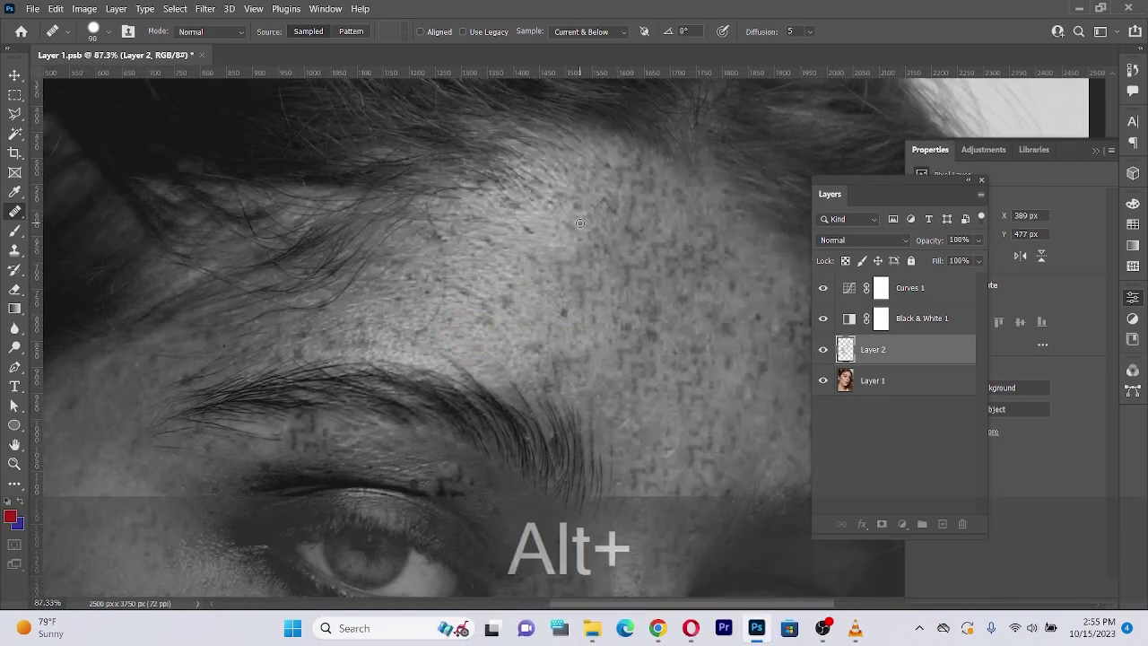
# Sample clean skin and heal the freckles on the far side of the face
pyautogui.scroll(-3, 664, 336)
pyautogui.moveTo(701, 523); pyautogui.dragTo(461, 364)
pyautogui.scroll(4, 461, 364)
pyautogui.moveTo(388, 250); pyautogui.dragTo(269, 446)
pyautogui.moveTo(309, 179)
pyautogui.mouseDown()
pyautogui.moveTo(408, 388)
pyautogui.moveTo(363, 135)
pyautogui.mouseUp()
pyautogui.moveTo(332, 386); pyautogui.dragTo(367, 387)
pyautogui.keyDown('alt'); pyautogui.click(430, 279); pyautogui.keyUp('alt')
pyautogui.click(419, 312)
# Resample the chin skin and heal the freckles on the chin and along the near jaw
pyautogui.scroll(-3, 296, 272)
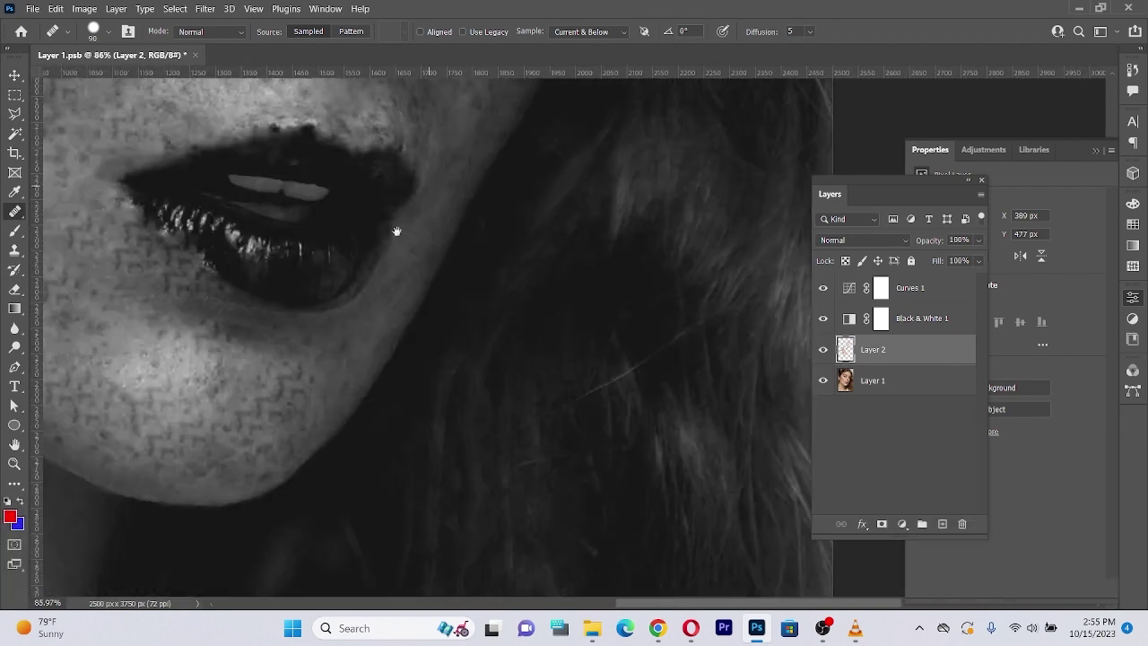
pyautogui.keyDown('alt'); pyautogui.click(253, 371); pyautogui.keyUp('alt')
pyautogui.moveTo(196, 385); pyautogui.dragTo(392, 303)
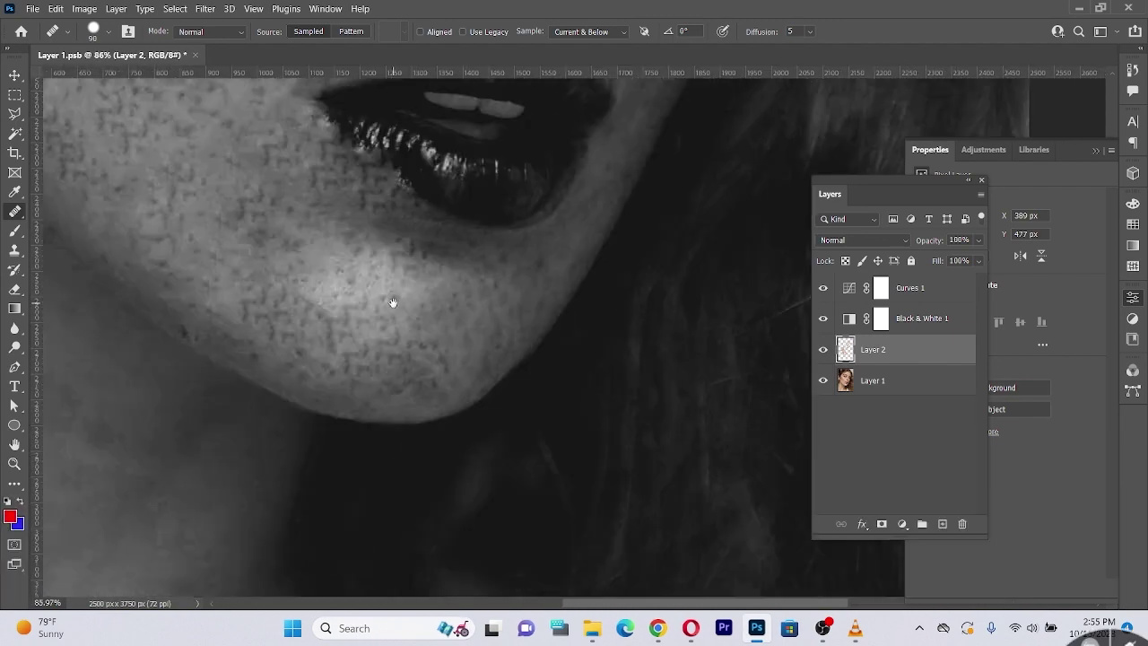
pyautogui.keyDown('alt'); pyautogui.click(416, 339); pyautogui.keyUp('alt')
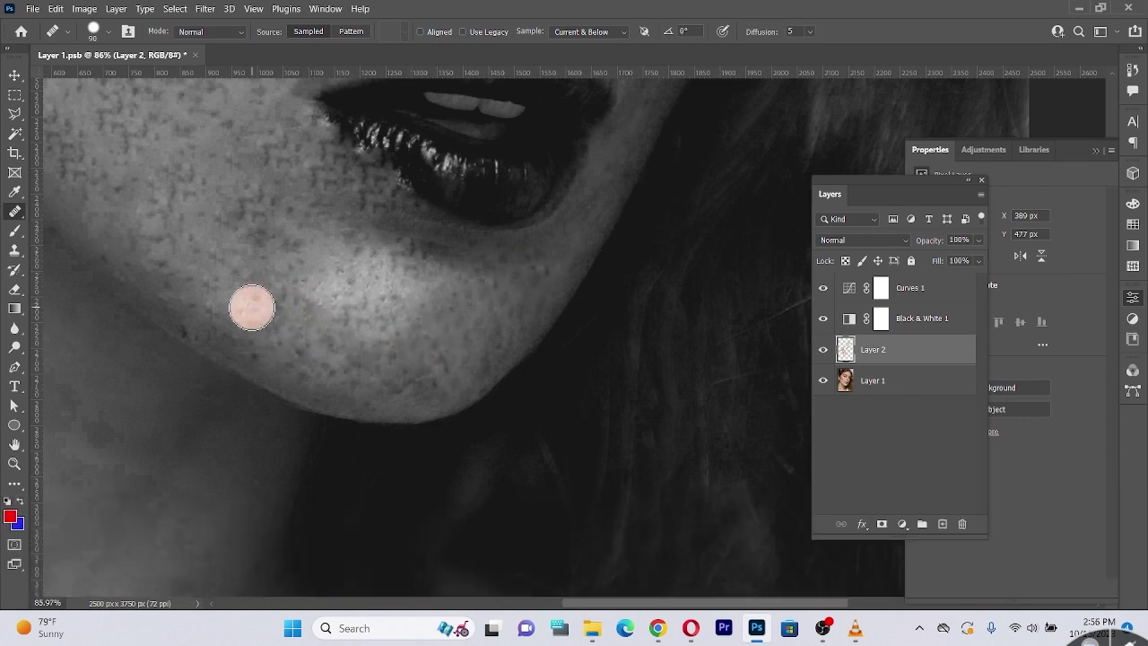
pyautogui.hotkey('ctrl', 'z')
pyautogui.moveTo(320, 323); pyautogui.dragTo(276, 290)
pyautogui.scroll(5, 276, 291)
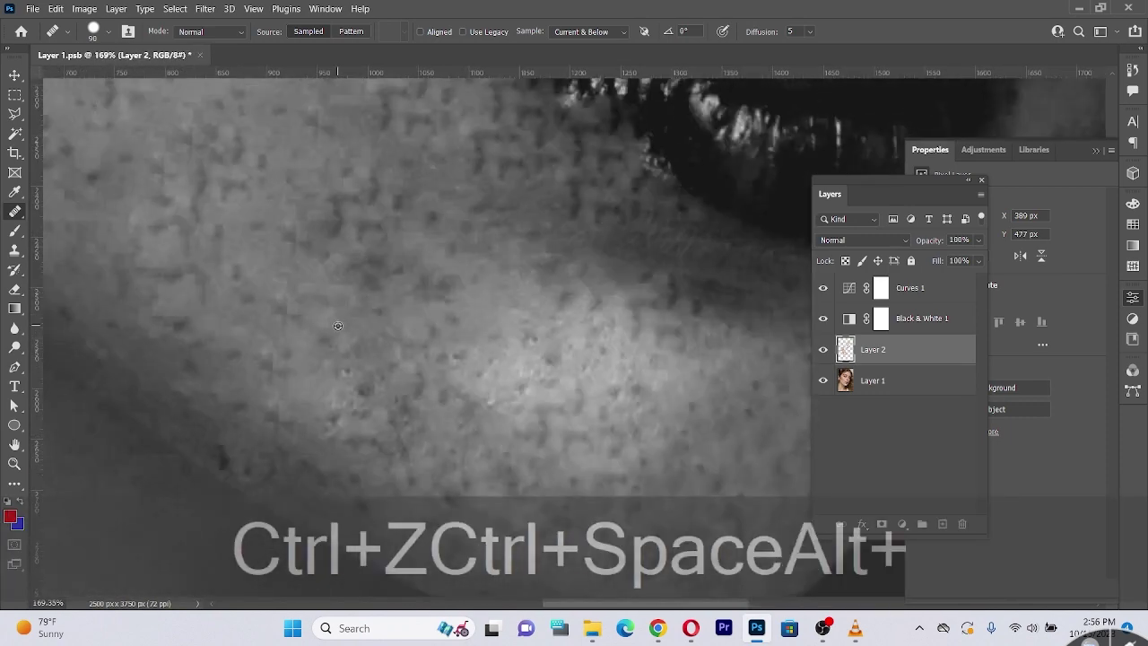
# Resample forehead skin and heal the remaining freckles just above the near eyebrow
pyautogui.scroll(-8, 383, 281)
pyautogui.scroll(4, 560, 313)
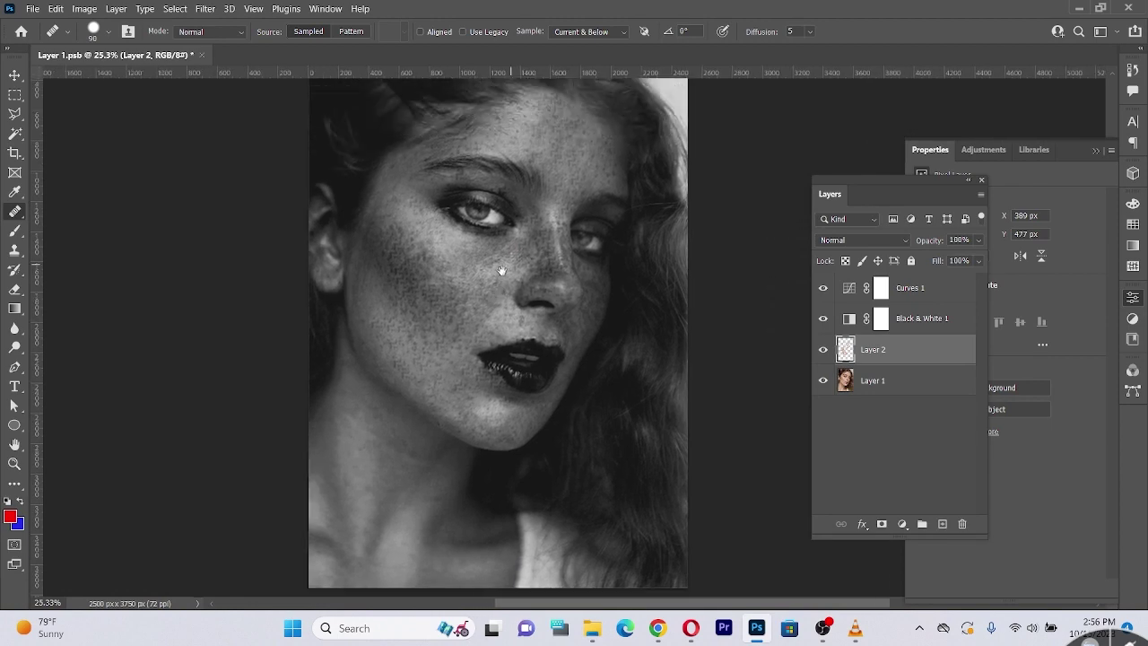
pyautogui.moveTo(559, 312); pyautogui.dragTo(592, 346)
pyautogui.moveTo(642, 395); pyautogui.dragTo(361, 269)
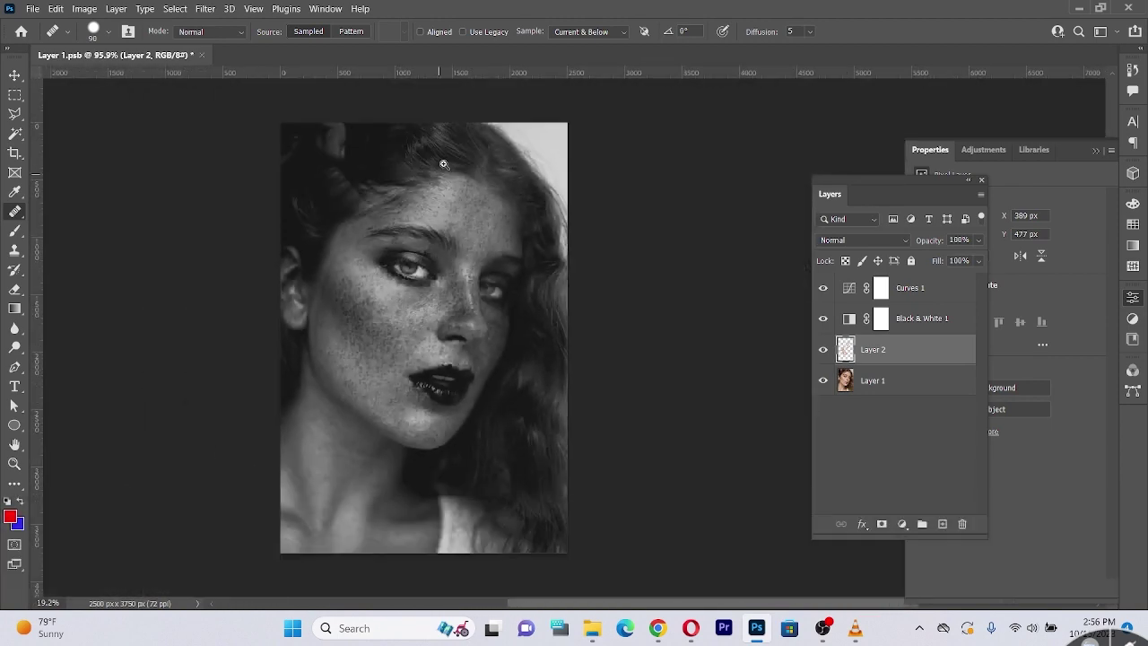
pyautogui.moveTo(459, 163); pyautogui.dragTo(522, 215)
pyautogui.press('alt')
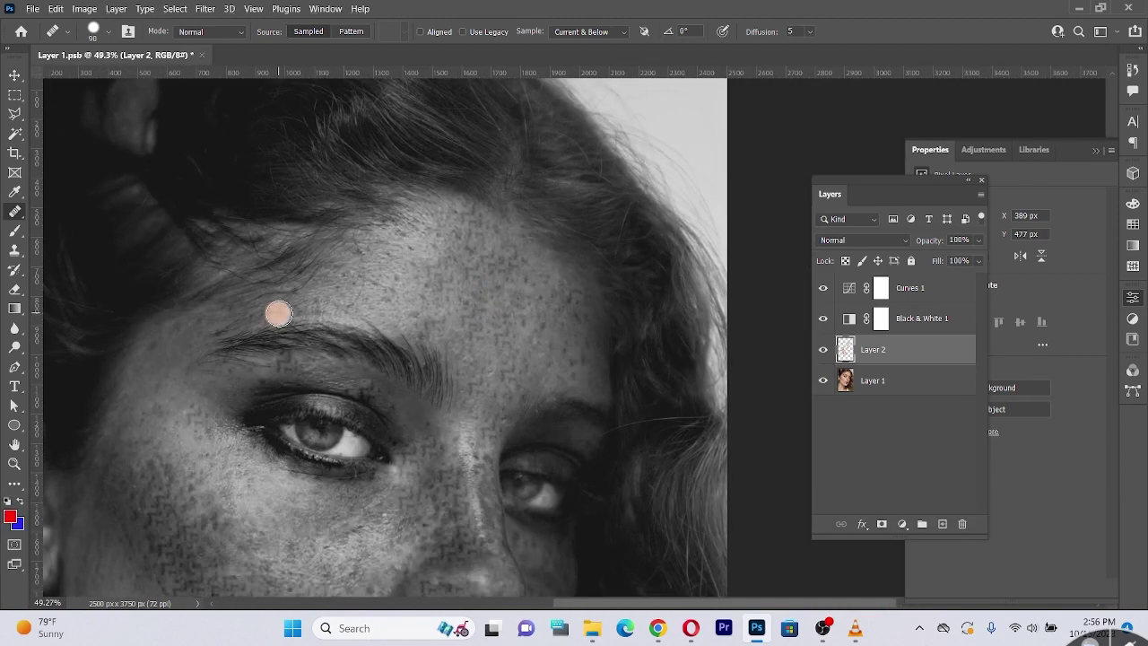
# Sample clean skin below the near eye and heal the dense dark freckles on the near cheek toward the ear
pyautogui.scroll(-3, 381, 324)
pyautogui.scroll(5, 347, 313)
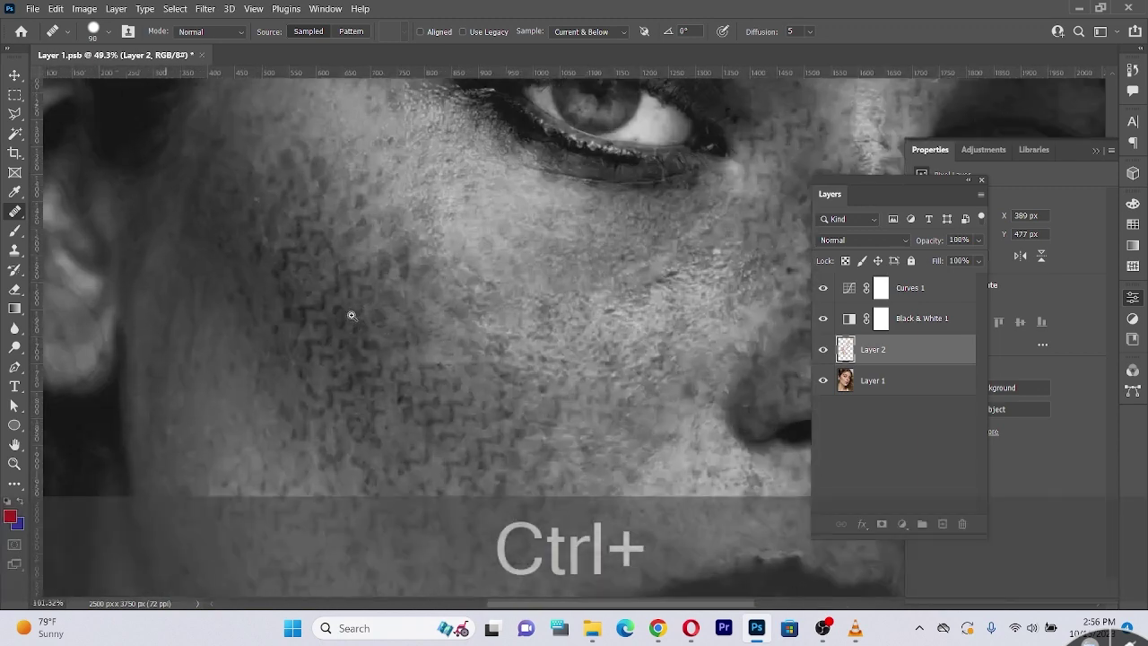
pyautogui.keyDown('alt'); pyautogui.click(602, 240); pyautogui.keyUp('alt')
pyautogui.click(442, 244)
pyautogui.keyDown('alt'); pyautogui.click(540, 229); pyautogui.keyUp('alt')
pyautogui.click(454, 241)
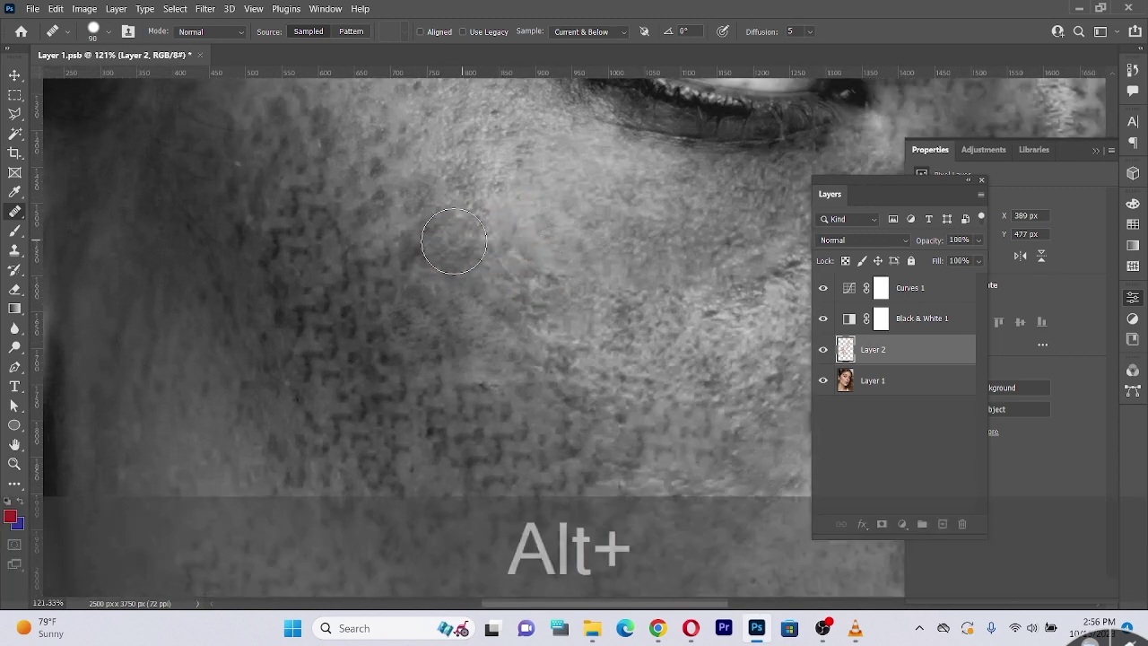
pyautogui.scroll(-3, 403, 252)
pyautogui.scroll(3, 398, 251)
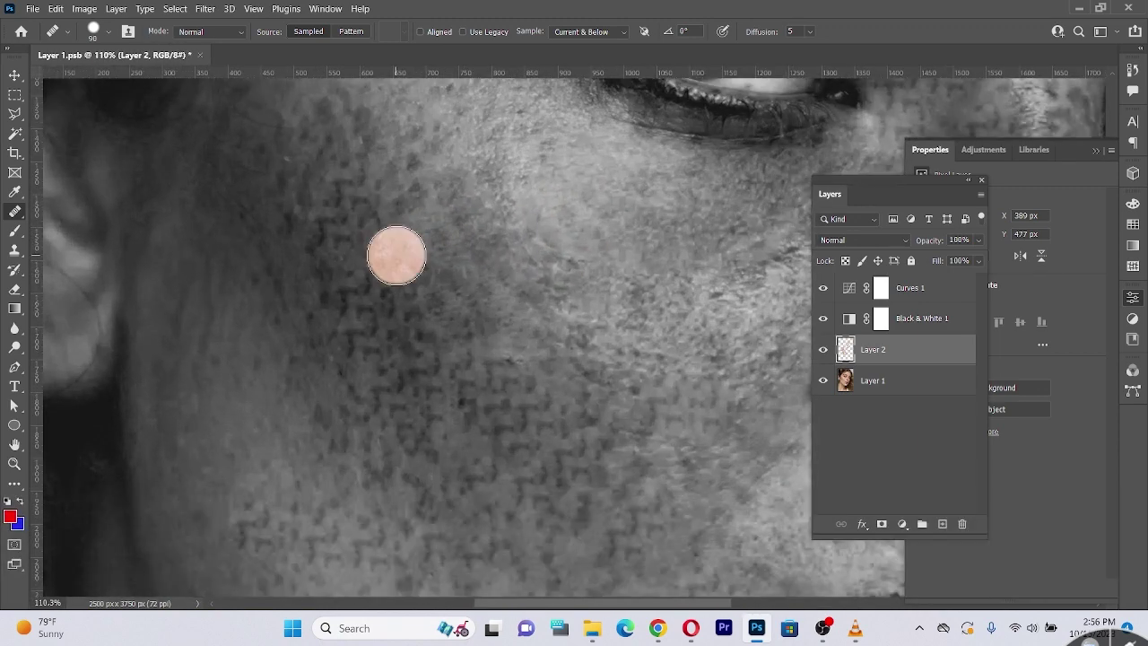
pyautogui.scroll(-5, 359, 307)
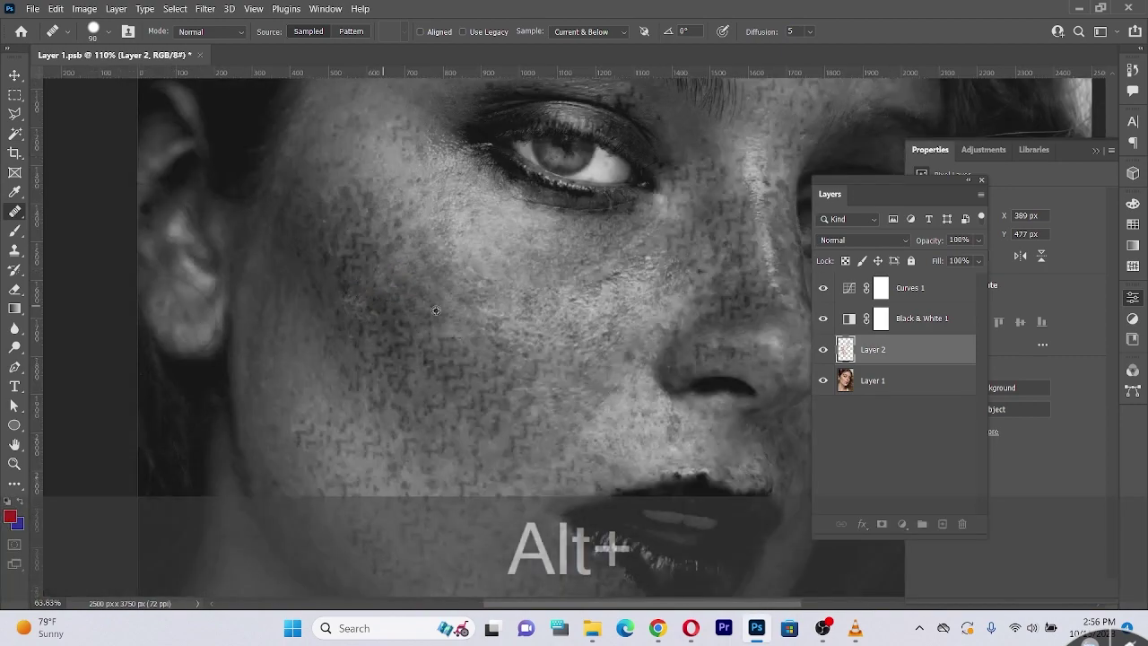
# Review the healing across the whole face by toggling the visibility of Layer 2
pyautogui.moveTo(622, 289); pyautogui.dragTo(605, 326)
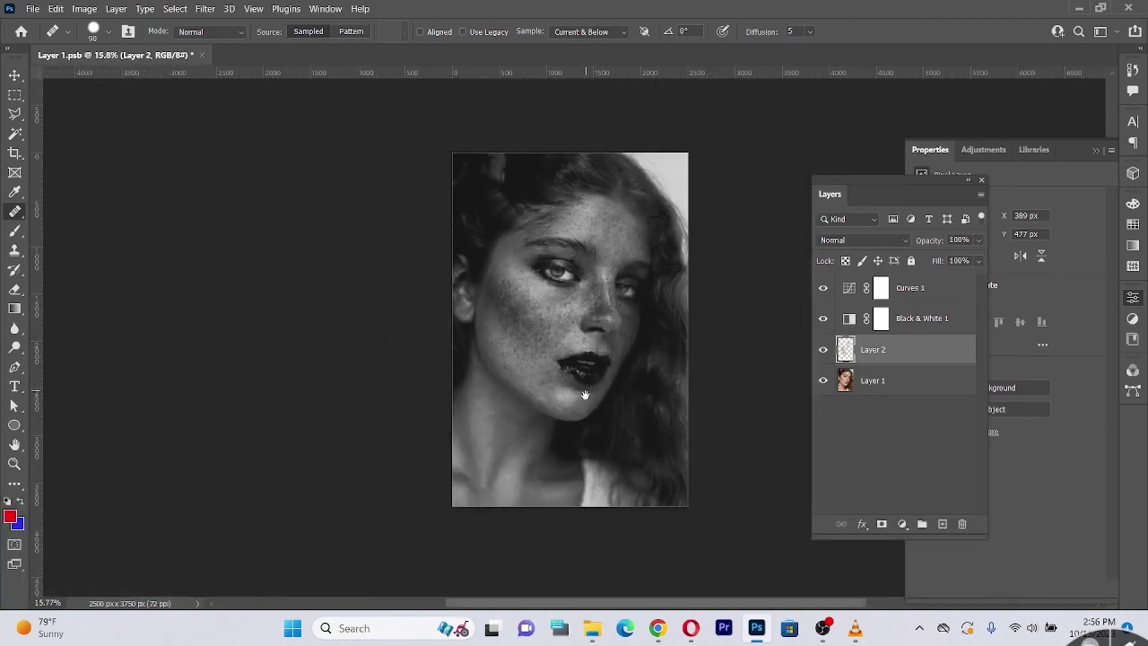
pyautogui.moveTo(584, 395)
pyautogui.mouseDown()
pyautogui.moveTo(627, 404)
pyautogui.moveTo(566, 400)
pyautogui.mouseUp()
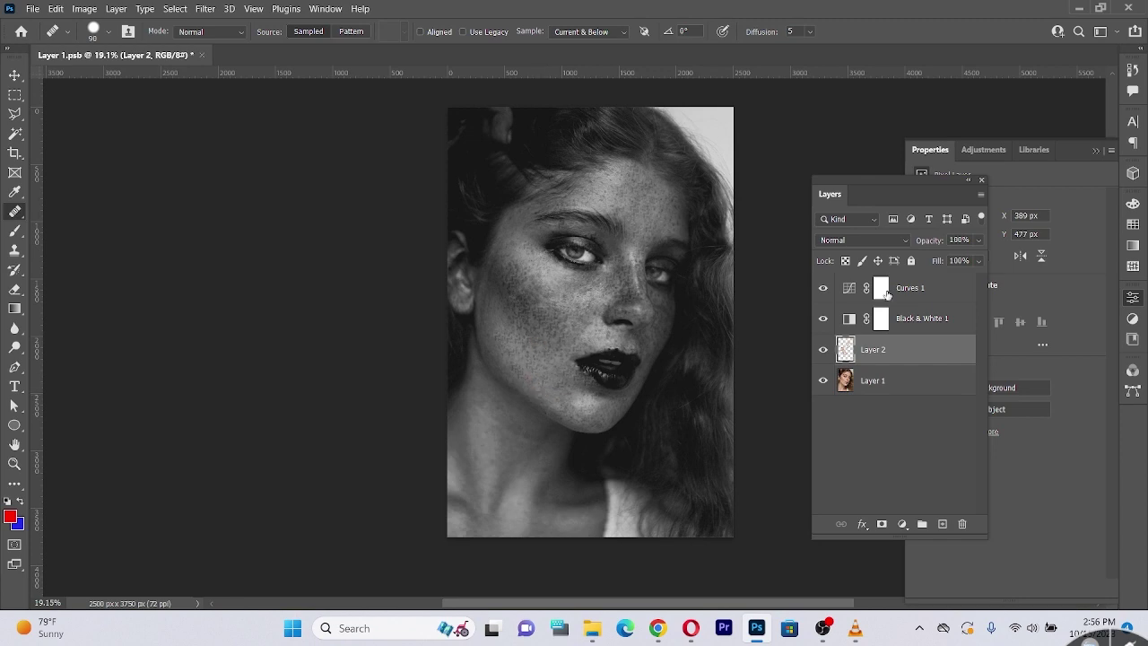
pyautogui.click(822, 351)
pyautogui.moveTo(611, 315); pyautogui.dragTo(476, 332)
pyautogui.keyDown('alt'); pyautogui.click(532, 279); pyautogui.keyUp('alt')
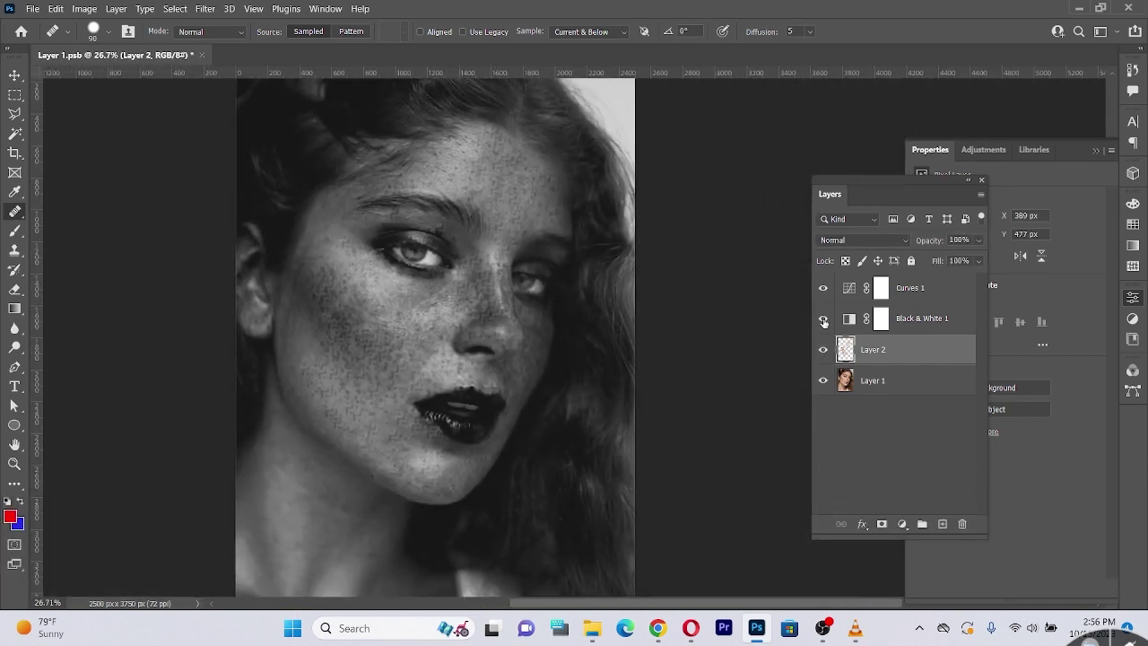
# Delete the Curves 1 and Black & White 1 helper layers together
pyautogui.click(909, 297)
pyautogui.keyDown('ctrl'); pyautogui.click(909, 319); pyautogui.keyUp('ctrl')
pyautogui.click(962, 524)
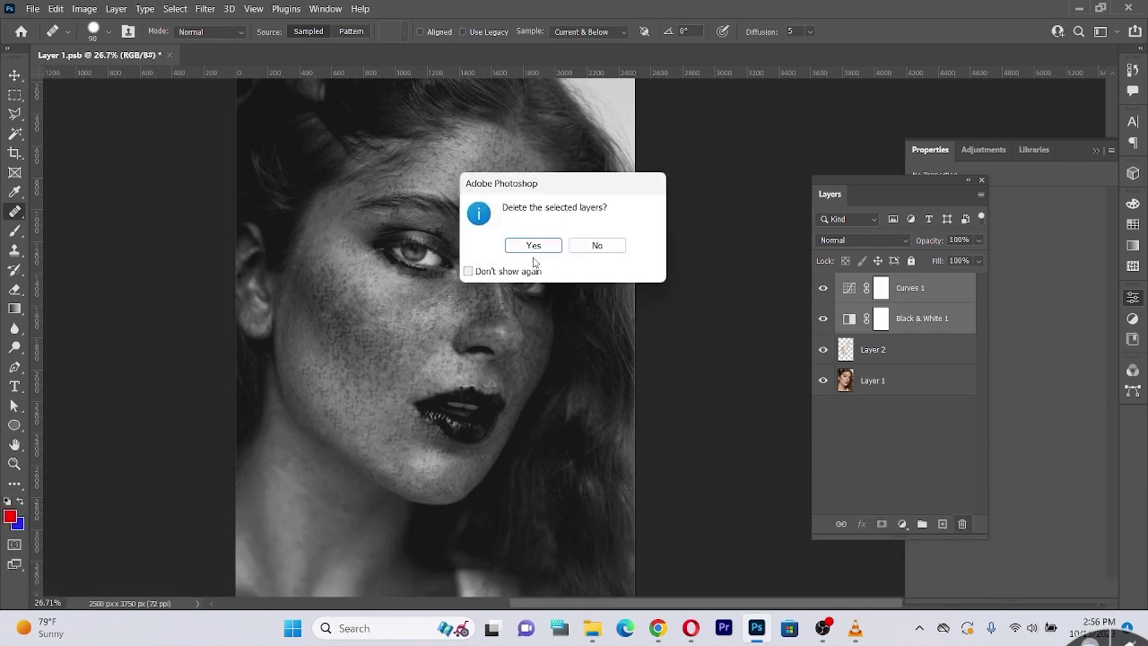
pyautogui.click(533, 246)
# Stamp the visible layers into a new layer on top and set its blend mode to Vivid Light
pyautogui.hotkey('ctrl', '-')
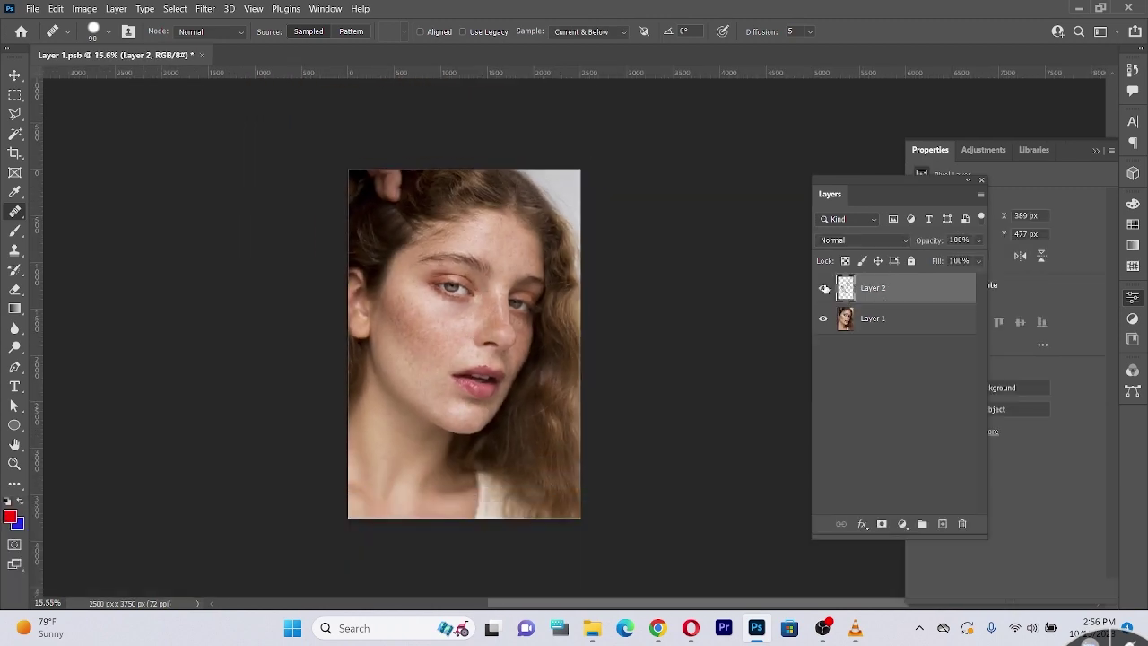
pyautogui.hotkey('ctrl', '+')
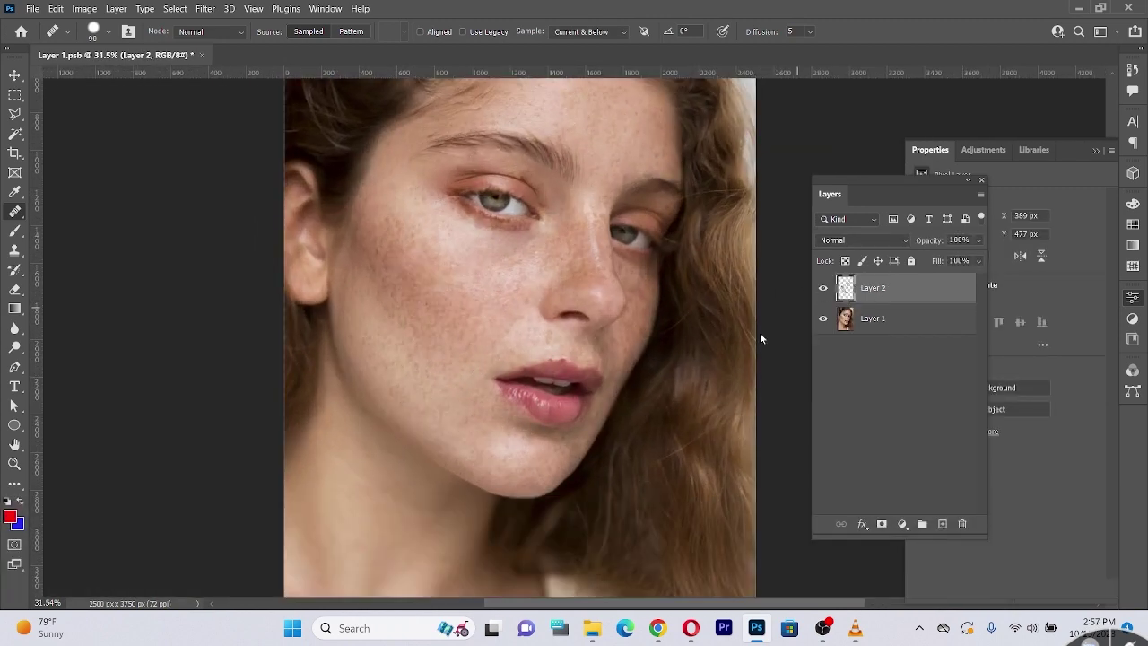
pyautogui.keyDown('ctrl'); pyautogui.click(909, 323); pyautogui.keyUp('ctrl')
pyautogui.scroll(-3, 539, 323)
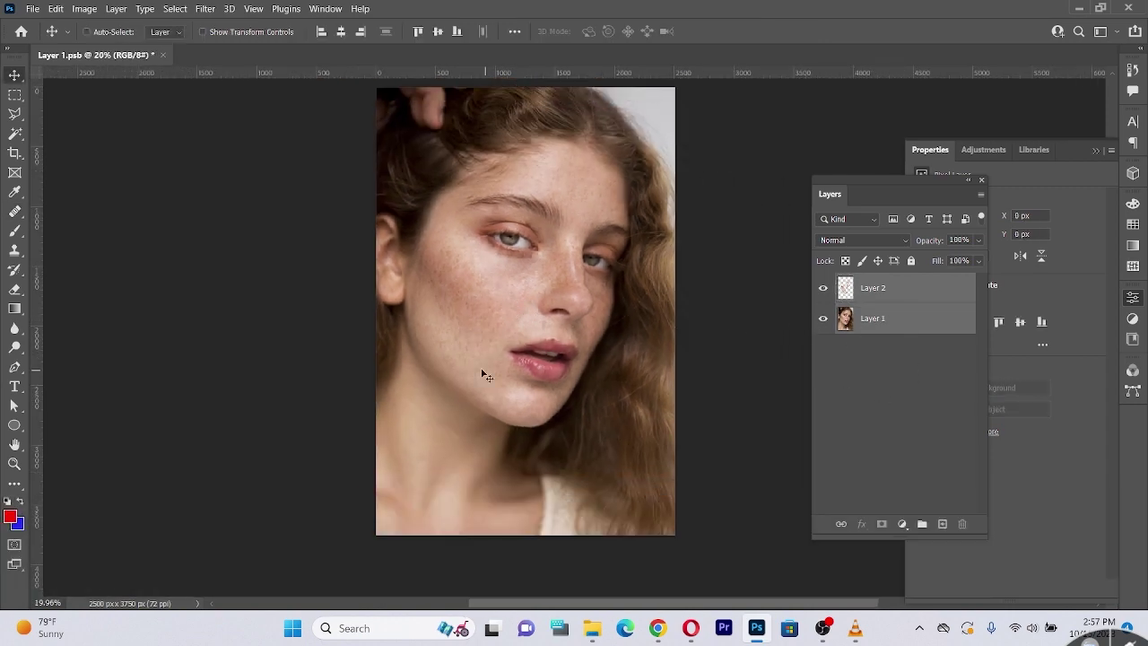
pyautogui.hotkey('ctrl', 'shift', 'alt', 'e')
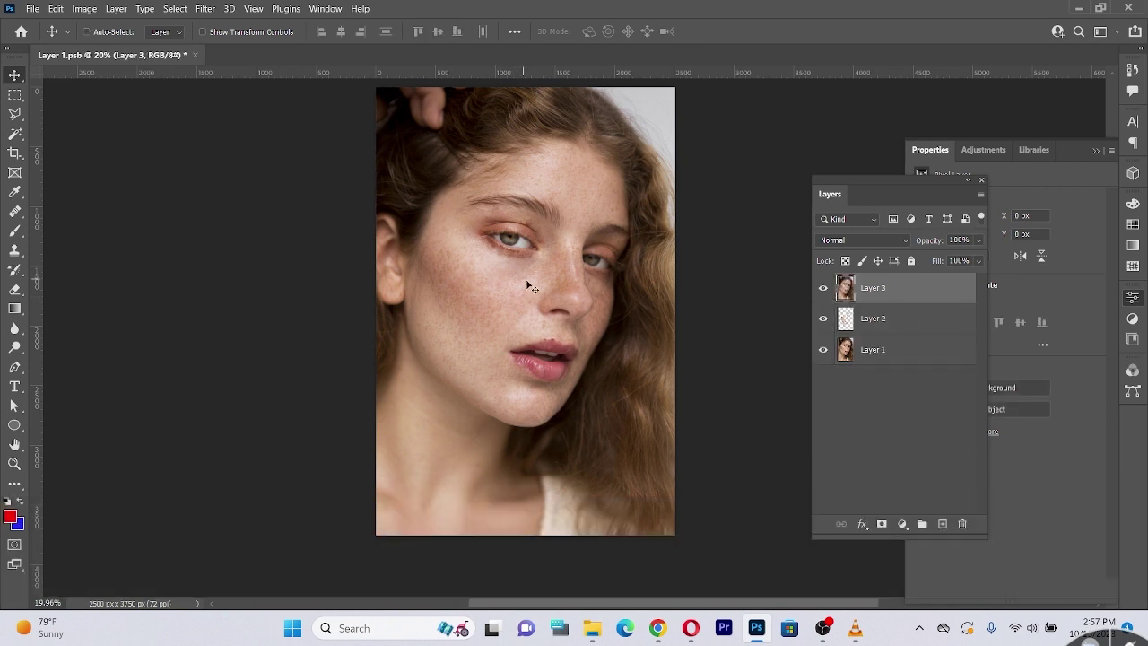
pyautogui.click(851, 240)
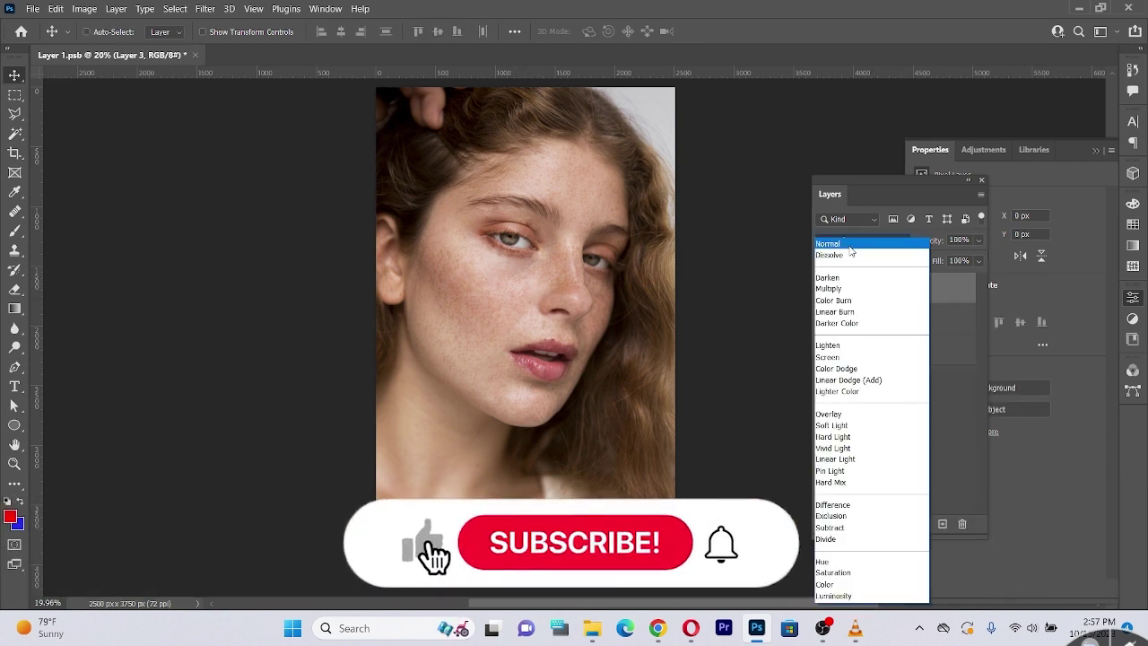
pyautogui.click(833, 448)
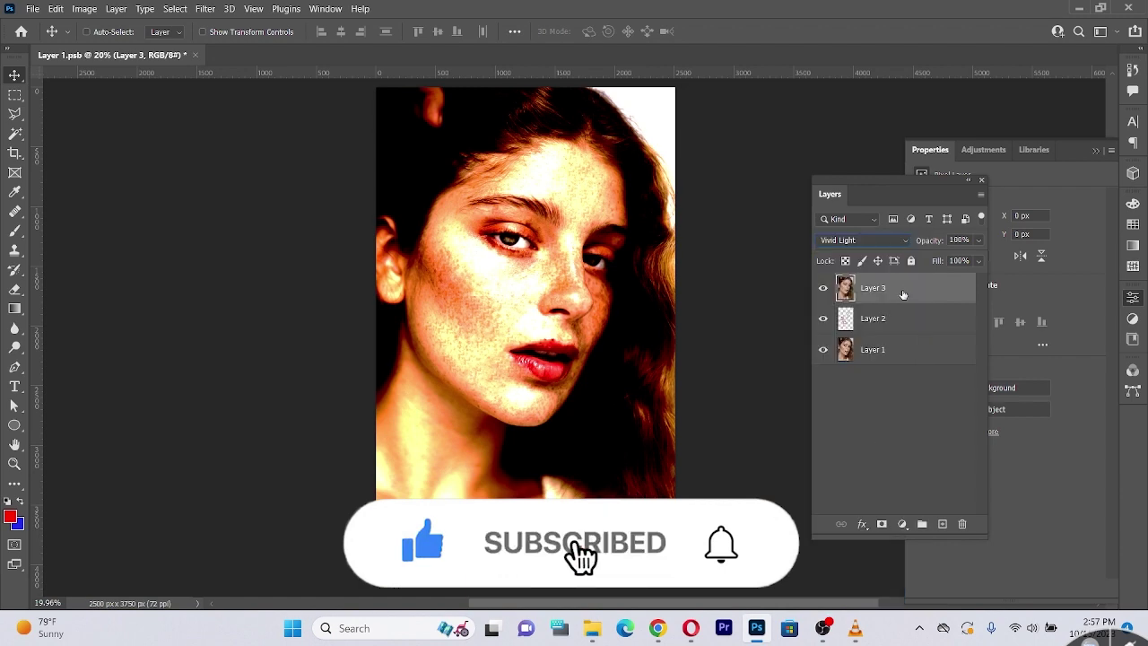
pyautogui.rightClick(902, 292)
pyautogui.click(978, 216)
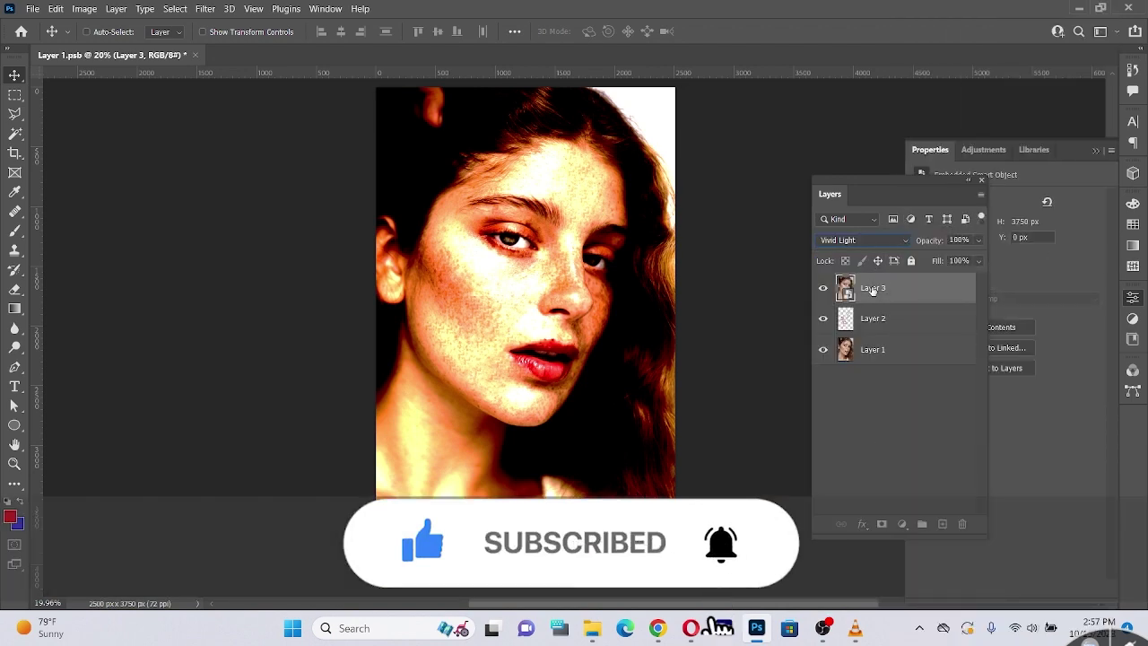
pyautogui.hotkey('ctrl', 'z')
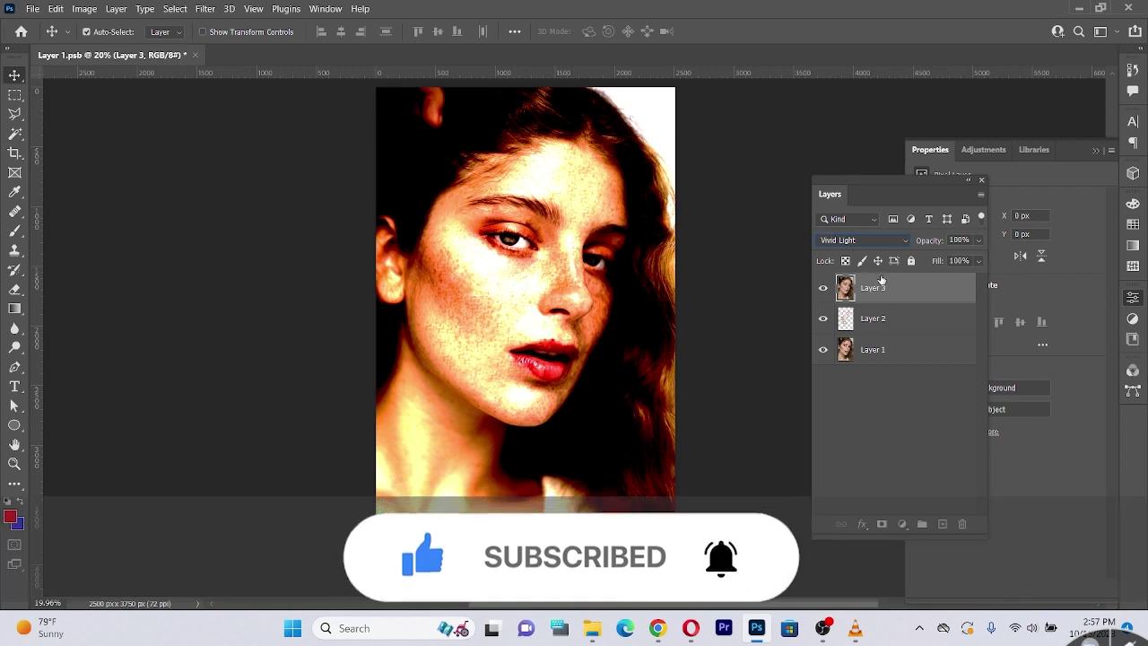
# Invert the colours of Layer 3 and convert it to a smart object
pyautogui.hotkey('ctrl', 'i')
pyautogui.rightClick(926, 305)
pyautogui.click(987, 213)
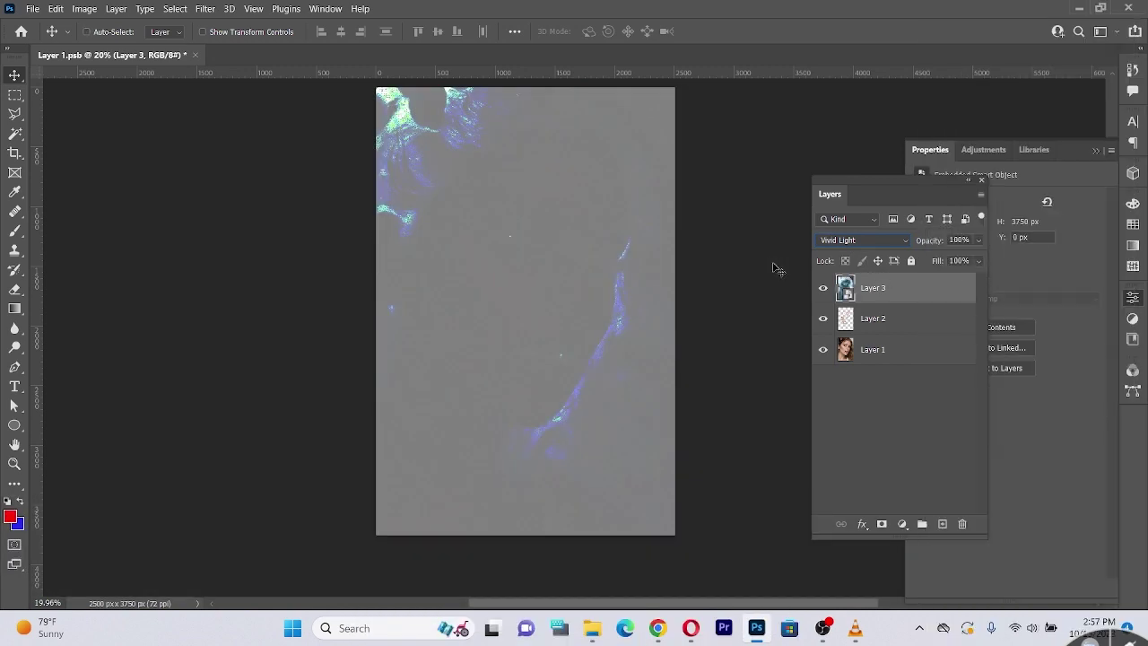
# Apply a High Pass filter with a radius of 25 pixels to Layer 3
pyautogui.click(205, 9)
pyautogui.moveTo(381, 312)
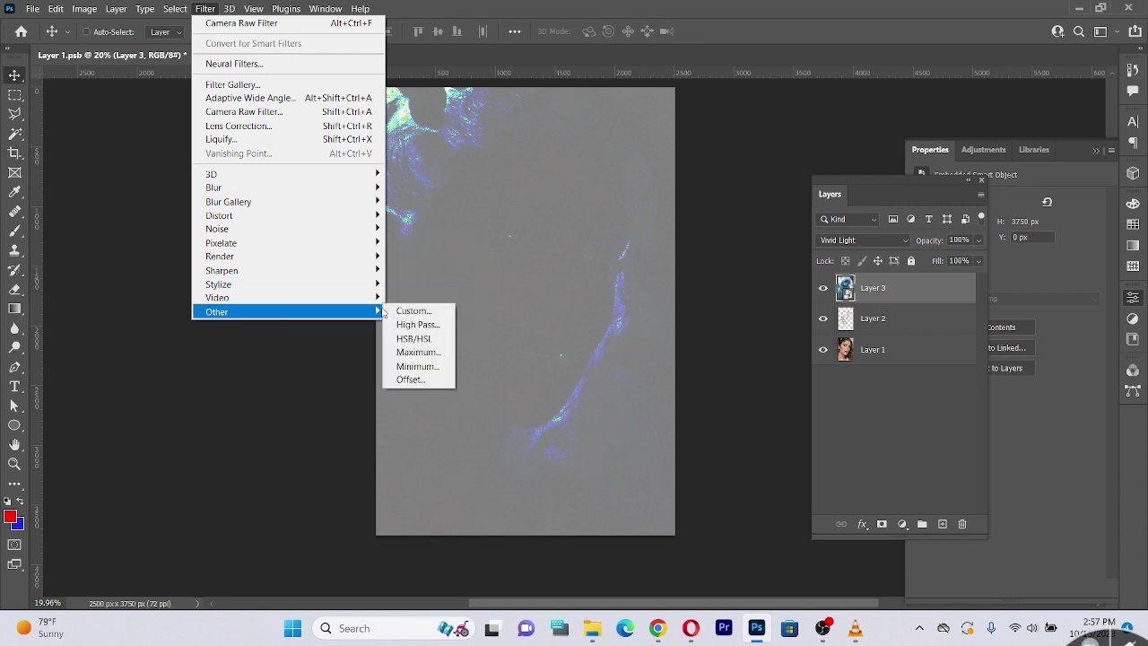
pyautogui.click(418, 328)
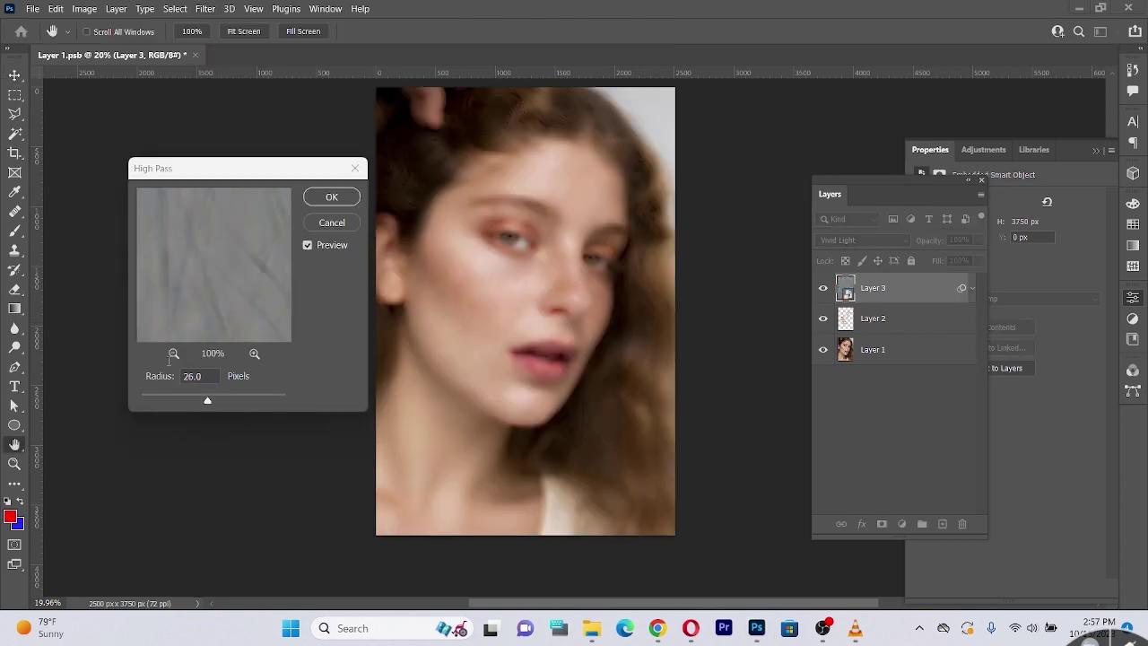
pyautogui.write('25')
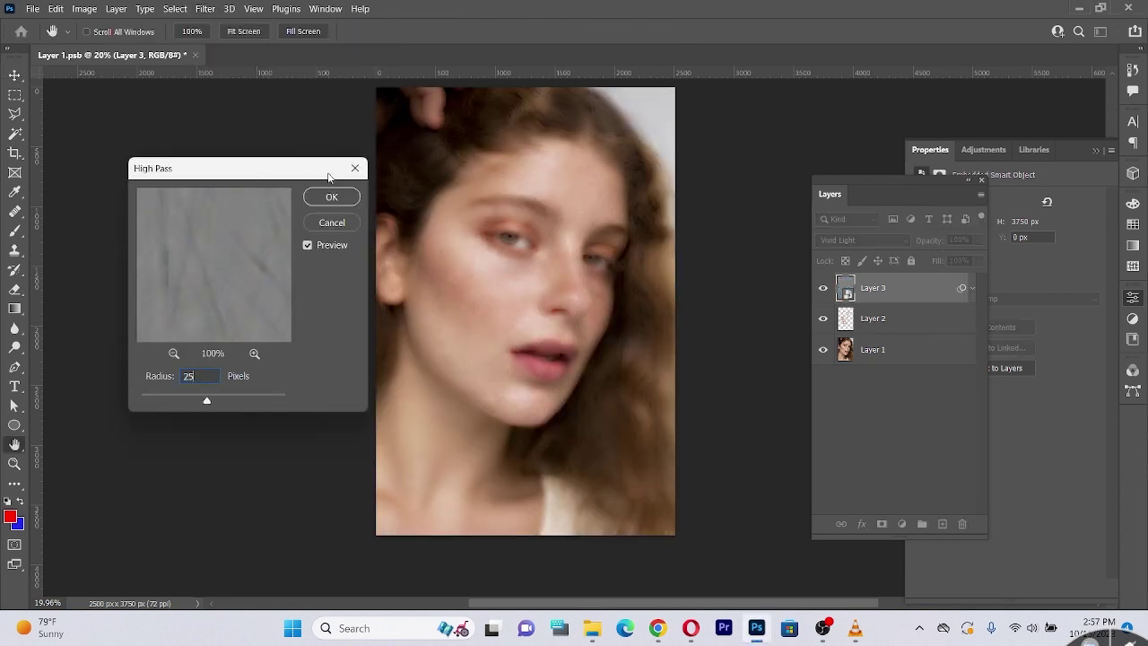
pyautogui.write('3')
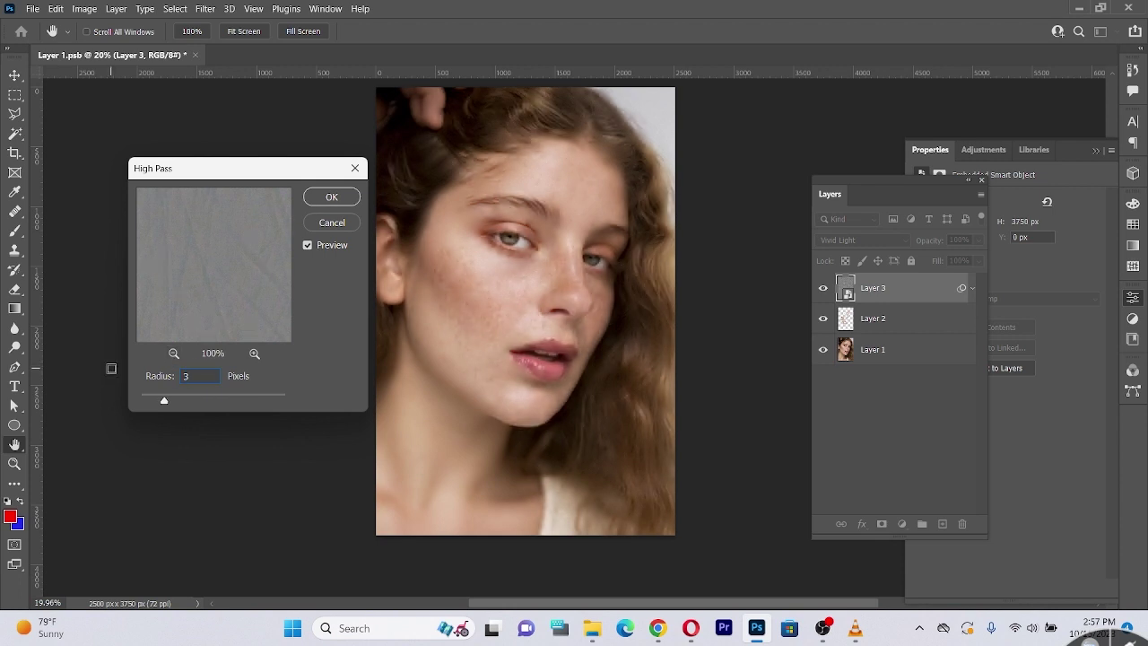
pyautogui.write('020')
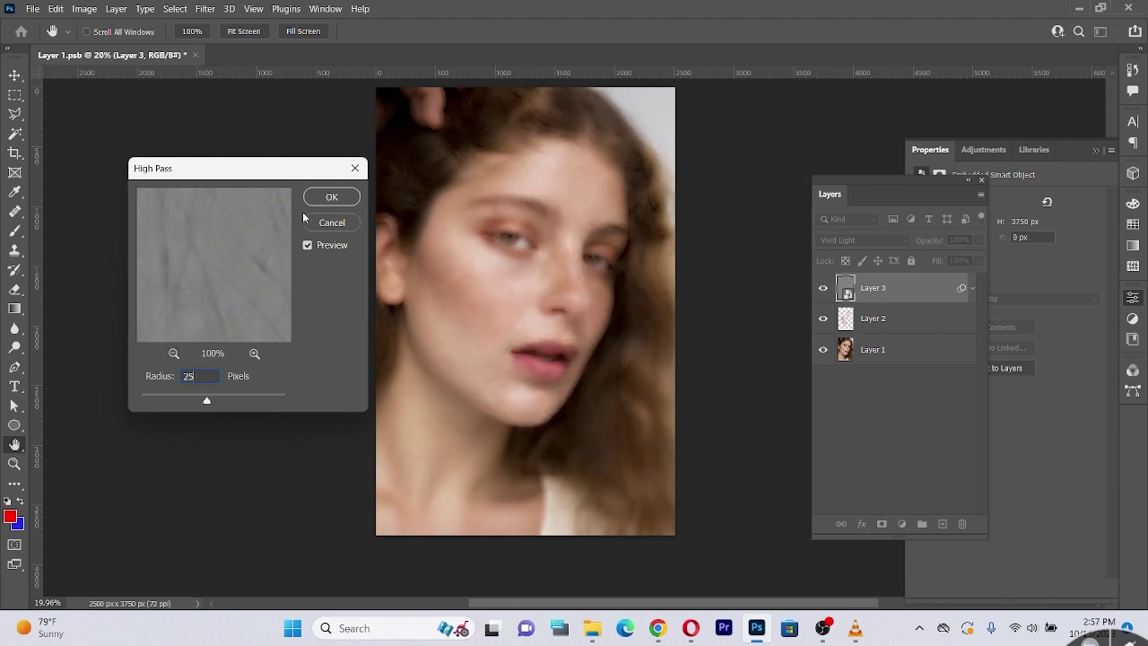
pyautogui.click(331, 193)
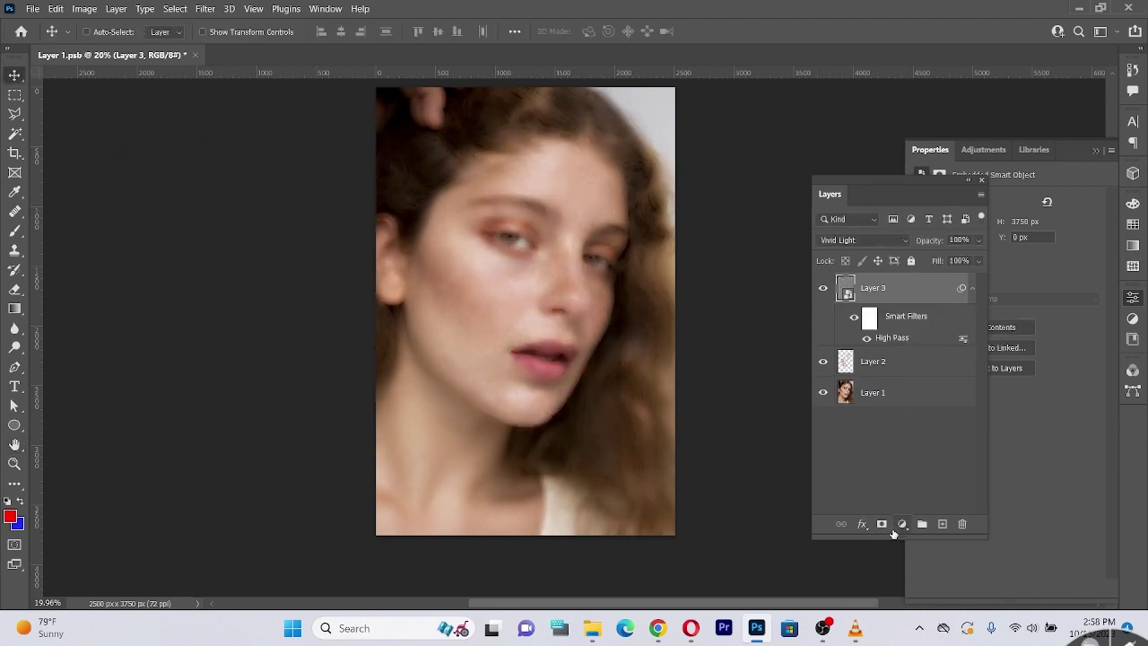
# Apply a Gaussian Blur with a radius of 3.5 pixels to Layer 3
pyautogui.click(204, 9)
pyautogui.moveTo(341, 190)
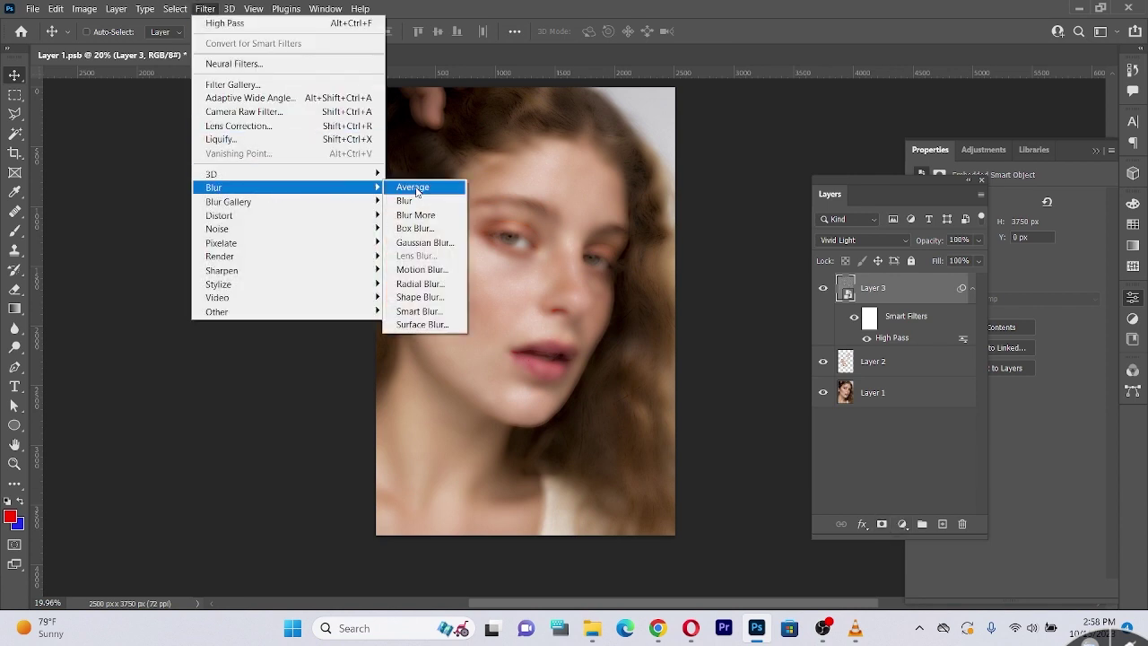
pyautogui.click(422, 249)
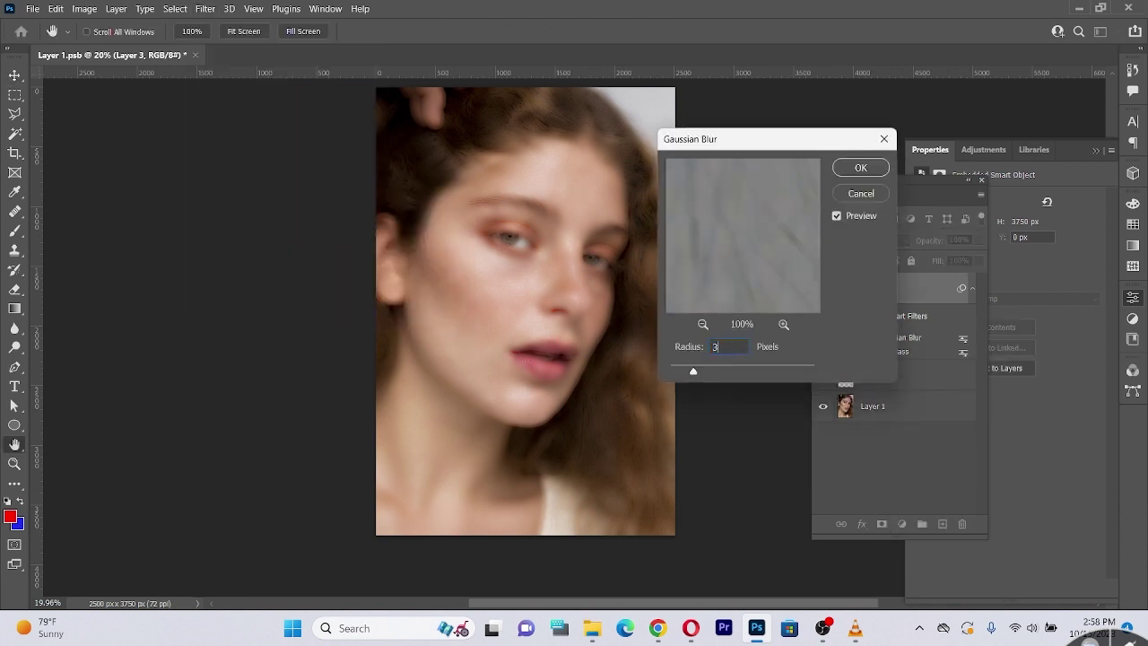
pyautogui.write('3.5')
pyautogui.click(877, 169)
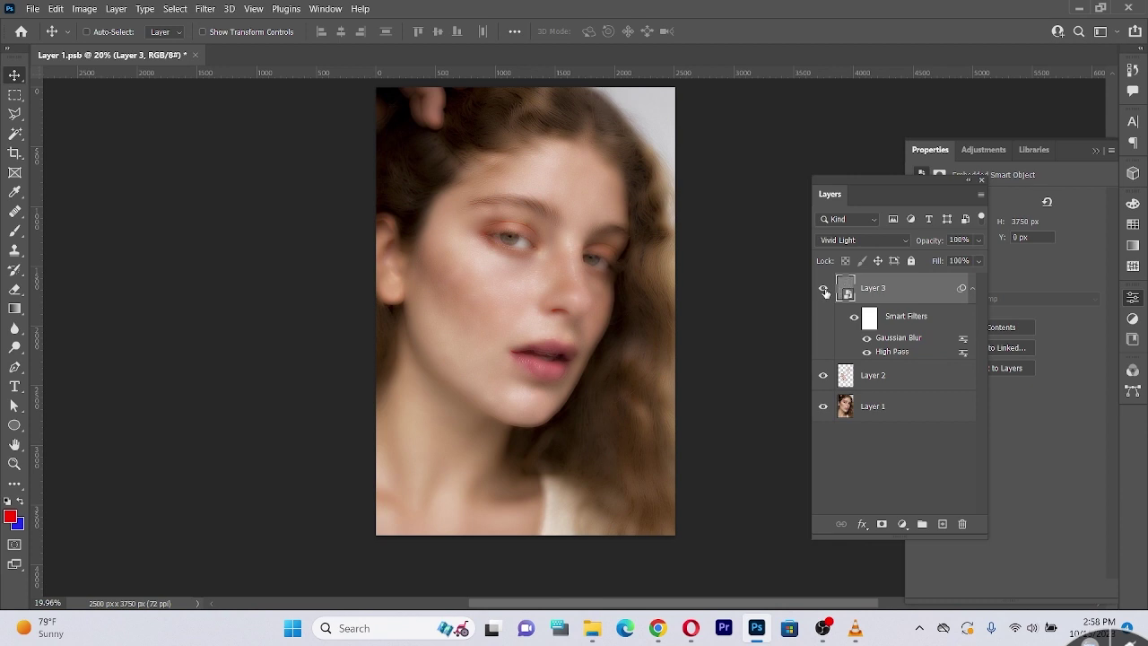
# Add a layer mask to Layer 3
pyautogui.scroll(1, 477, 359)
pyautogui.scroll(-2, 493, 357)
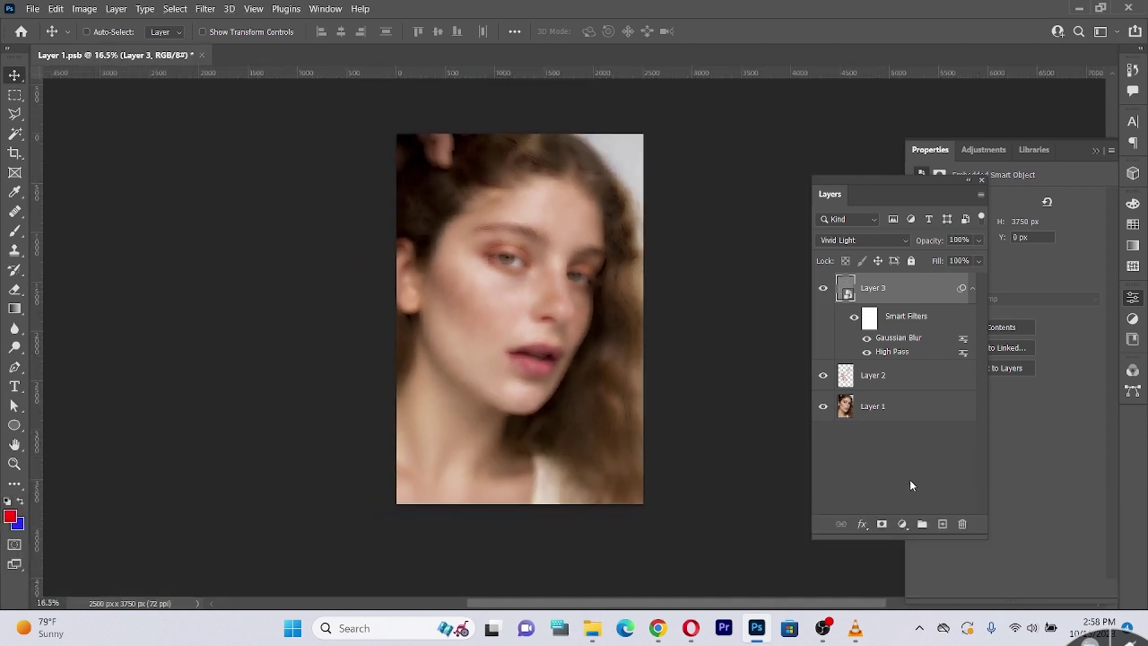
pyautogui.click(882, 525)
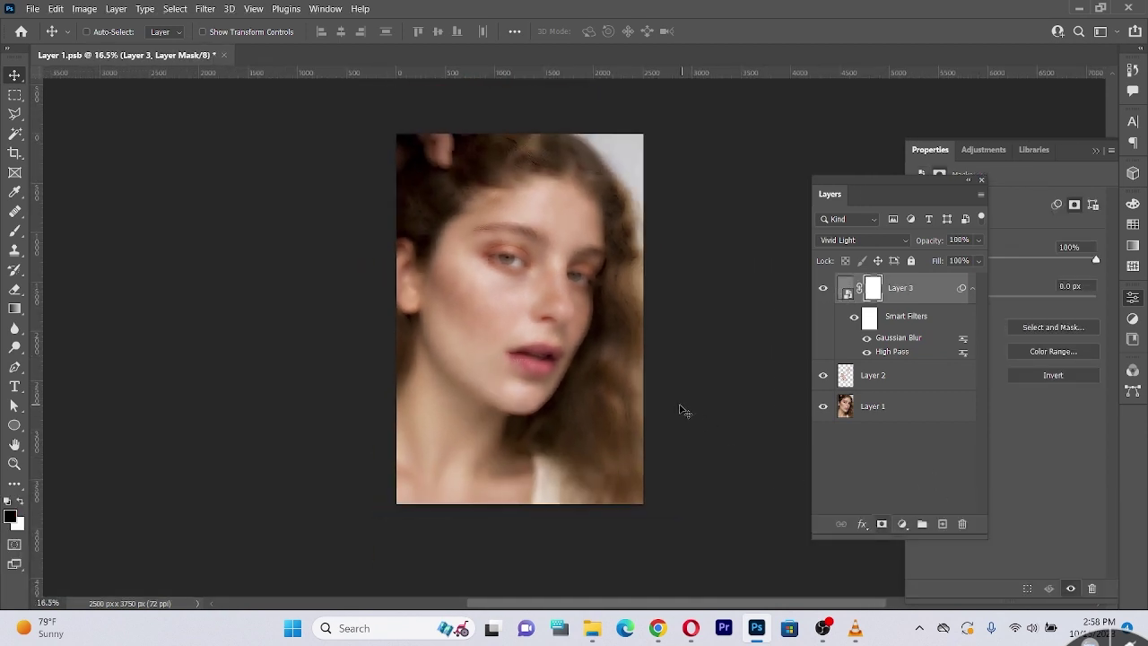
# Invert Layer 3's mask to black and switch to the Brush tool, keeping a soft round tip with 0% hardness
pyautogui.hotkey('ctrl', 'i')
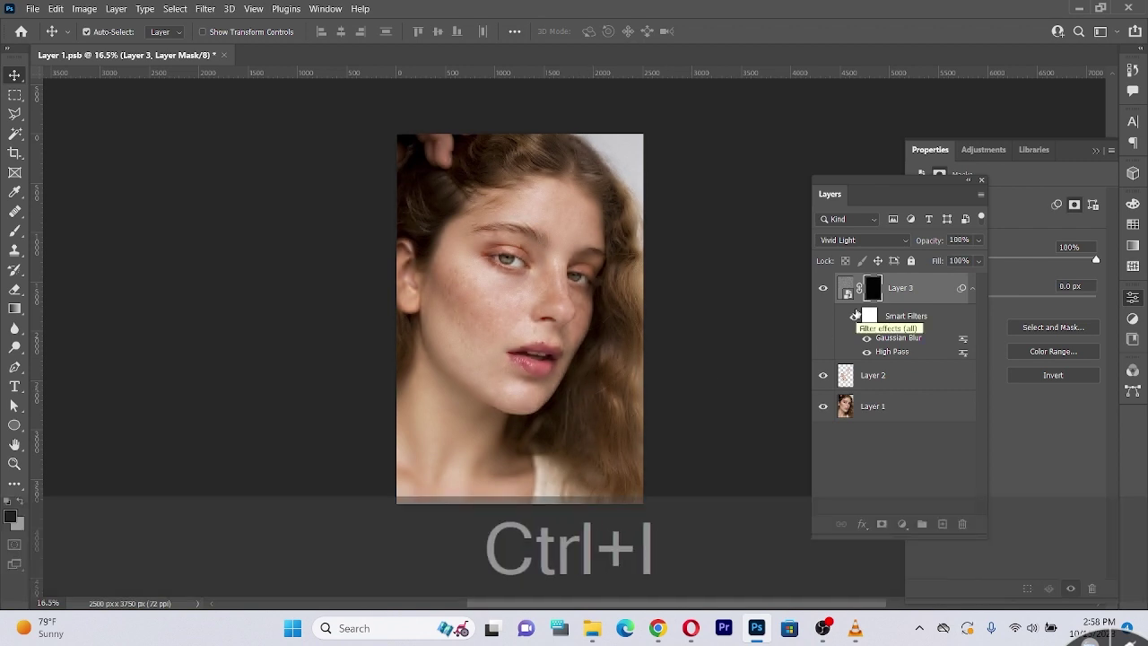
pyautogui.keyDown('ctrl'); pyautogui.click(494, 281); pyautogui.keyUp('ctrl')
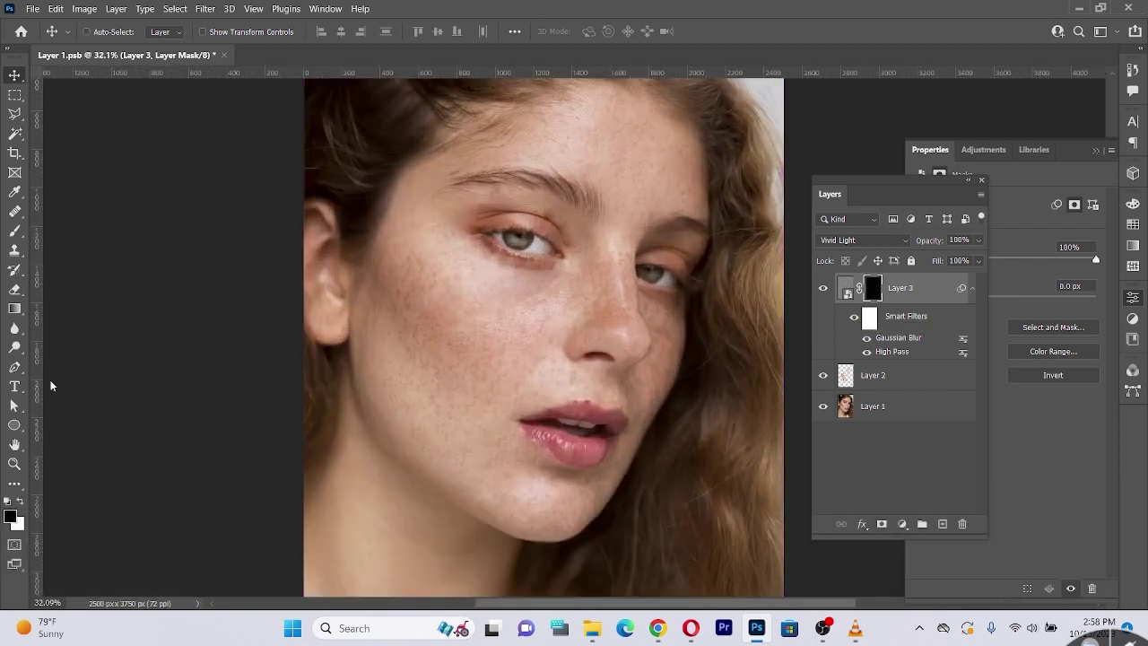
pyautogui.click(14, 231)
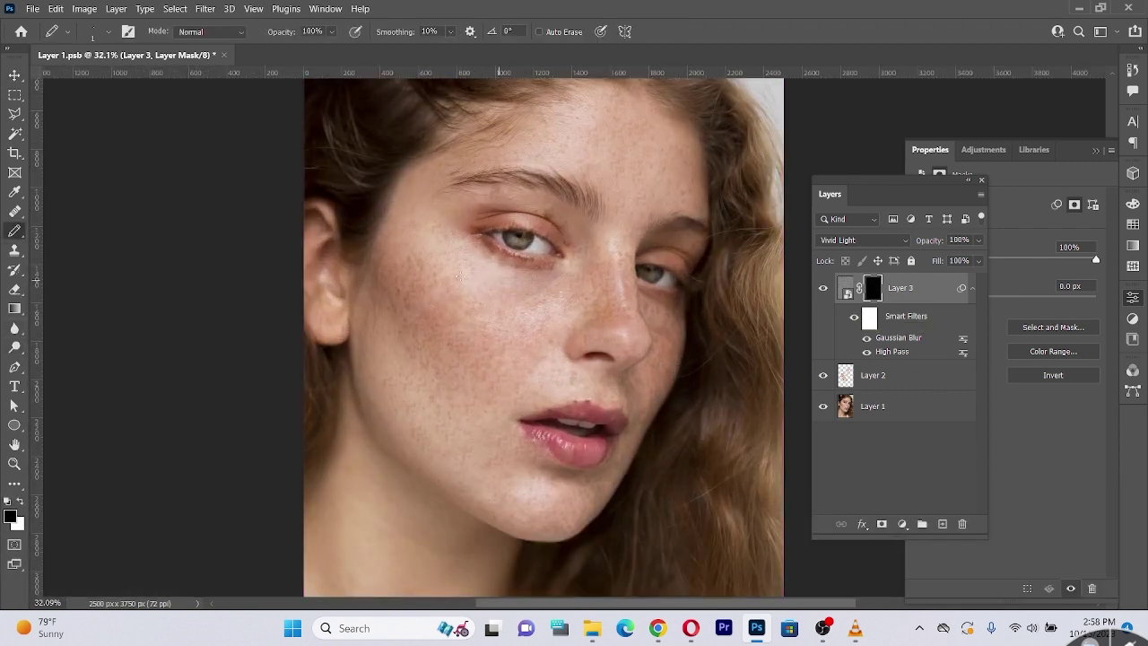
pyautogui.rightClick(15, 231)
pyautogui.click(72, 229)
pyautogui.rightClick(565, 310)
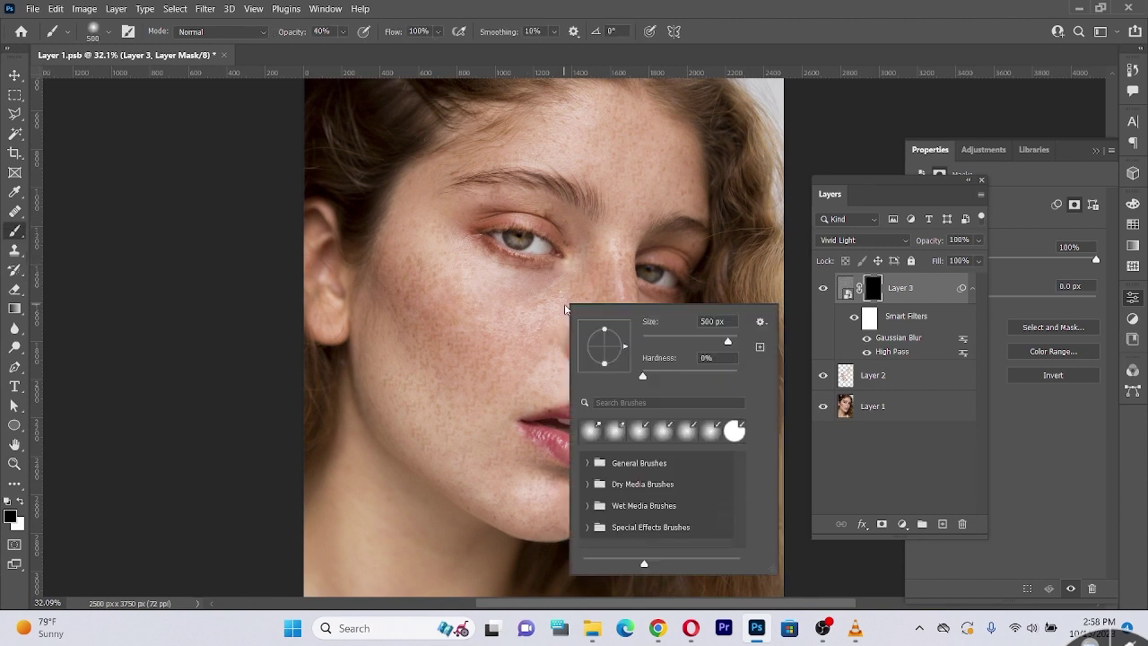
# Set the foreground colour to white, the brush opacity to 100% and the flow to 15%
pyautogui.scroll(1, 441, 285)
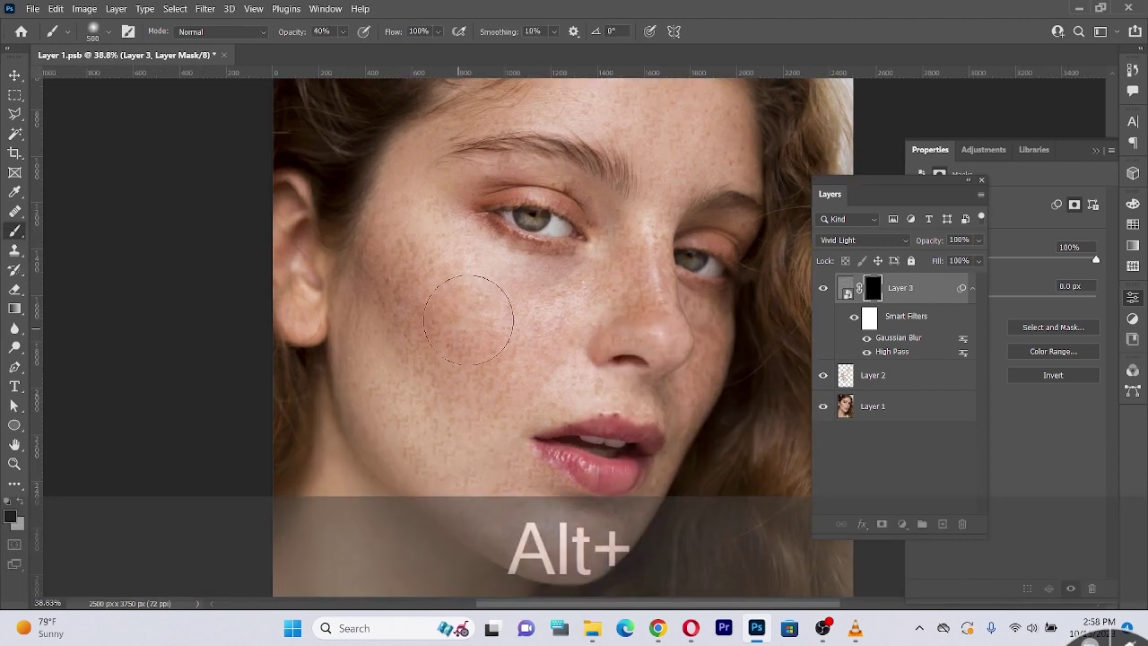
pyautogui.scroll(7, 464, 301)
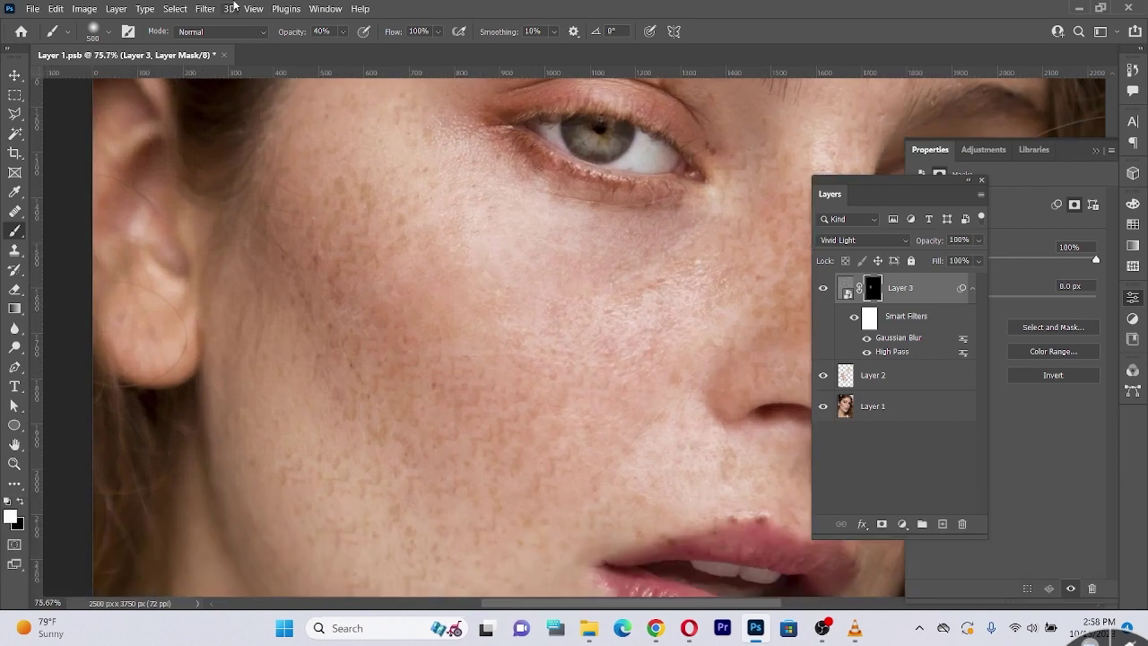
pyautogui.click(344, 33)
pyautogui.moveTo(346, 50); pyautogui.dragTo(403, 52)
pyautogui.moveTo(470, 56); pyautogui.dragTo(480, 56)
pyautogui.click(438, 33)
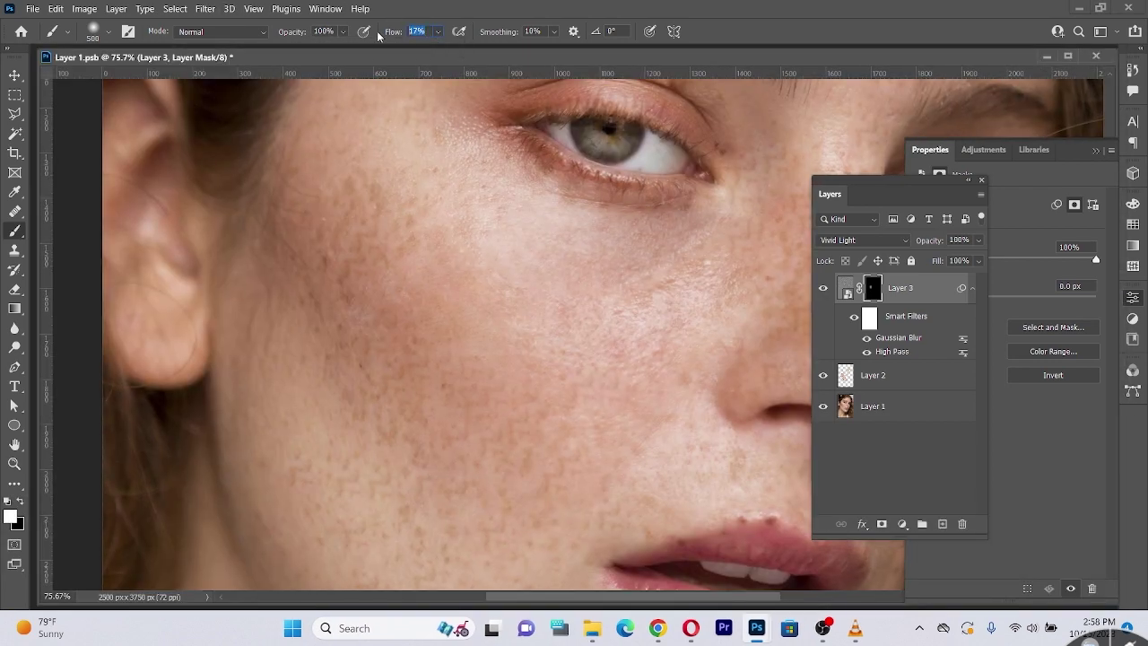
# Paint white on Layer 3's mask over the near cheek, nose and jaw with a 250 px brush
pyautogui.moveTo(512, 331); pyautogui.dragTo(430, 319)
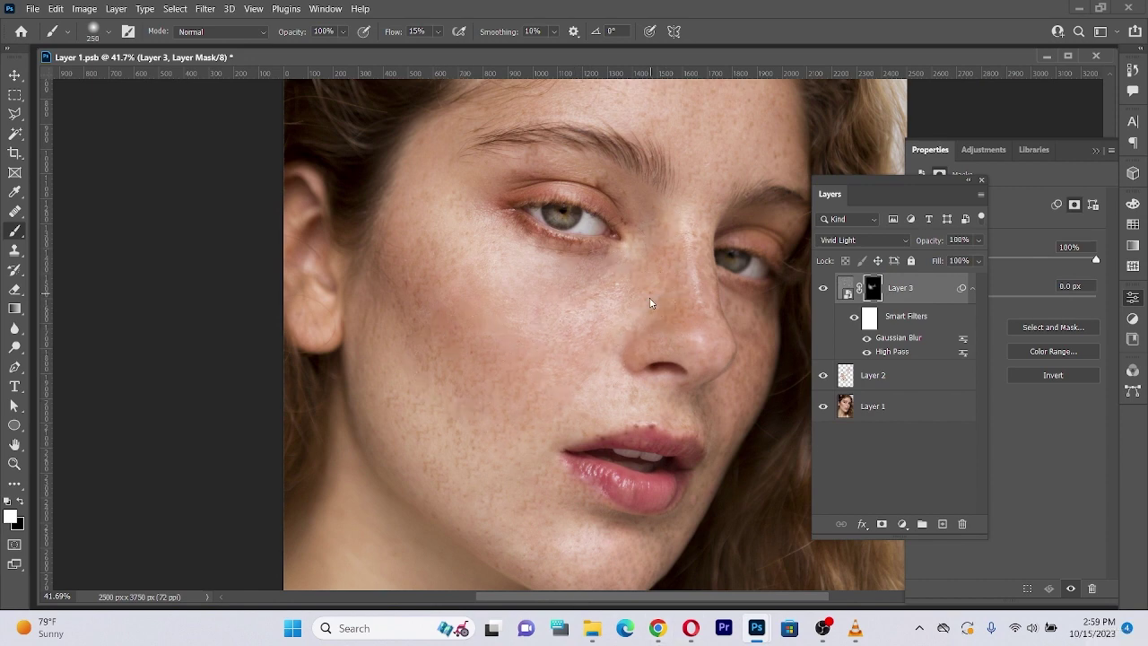
pyautogui.moveTo(481, 492); pyautogui.dragTo(472, 339)
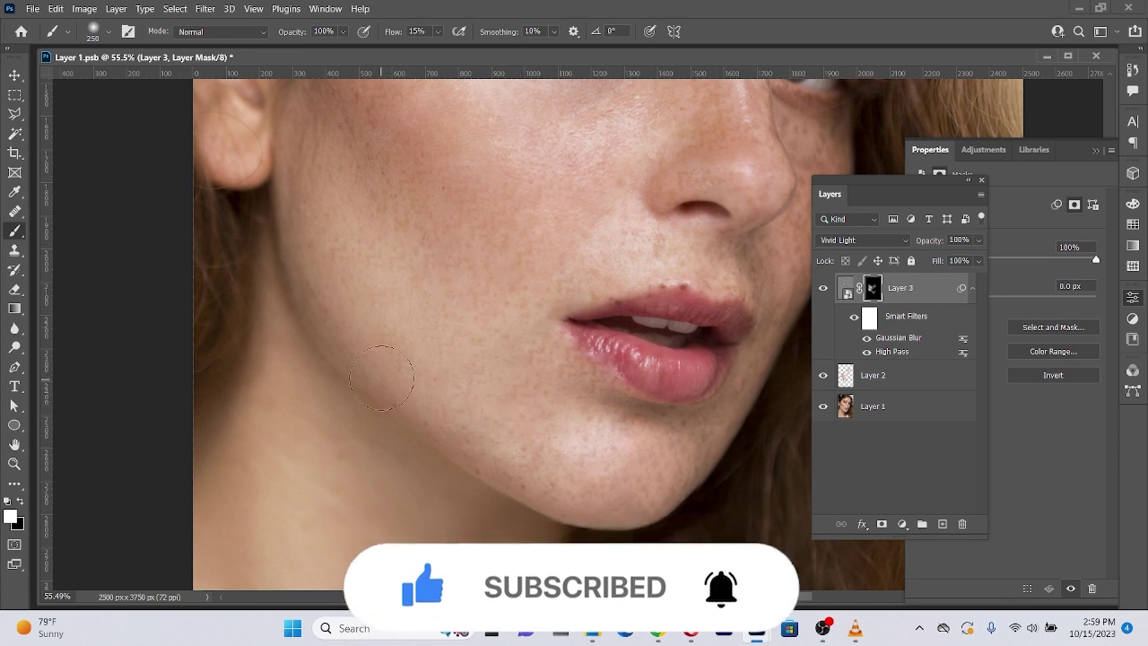
pyautogui.moveTo(482, 244); pyautogui.dragTo(482, 398)
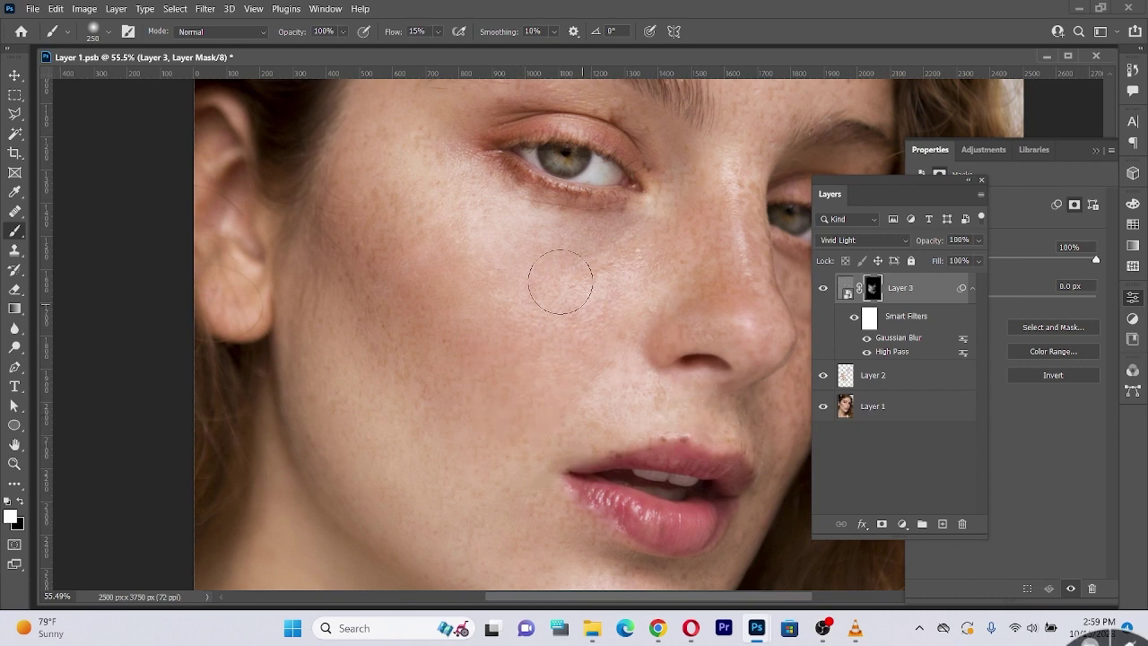
# Brush white on Layer 3's mask over the nose bridge and the skin between the brows
pyautogui.scroll(3, 560, 282)
pyautogui.hscroll(2, 566, 314)
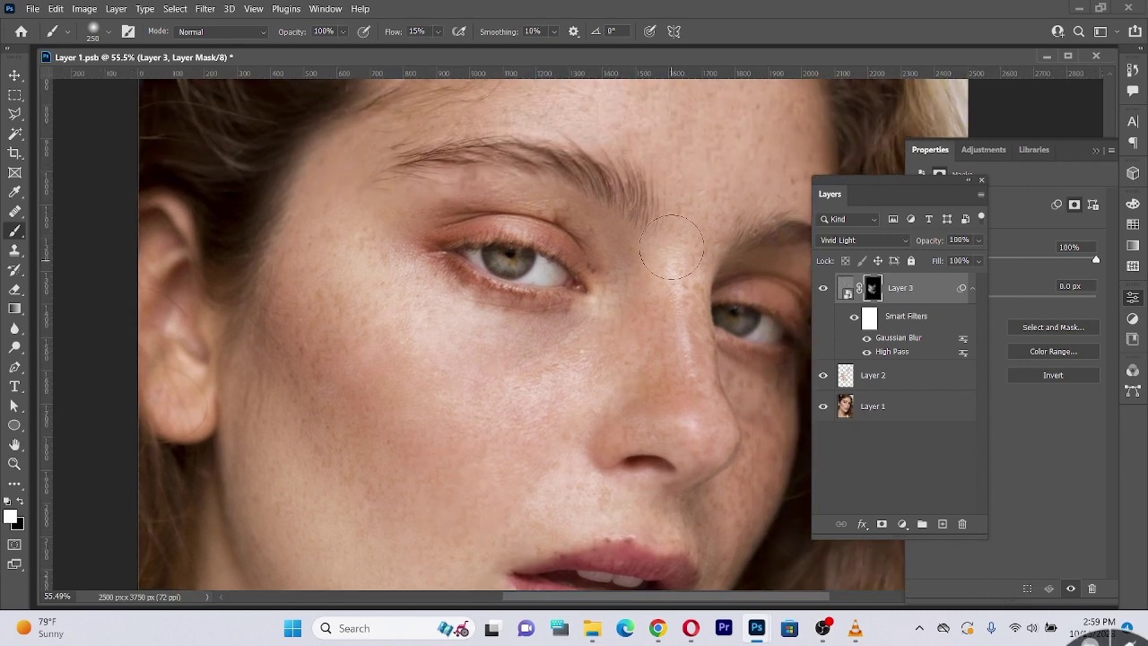
pyautogui.scroll(4, 673, 350)
pyautogui.hscroll(1, 664, 341)
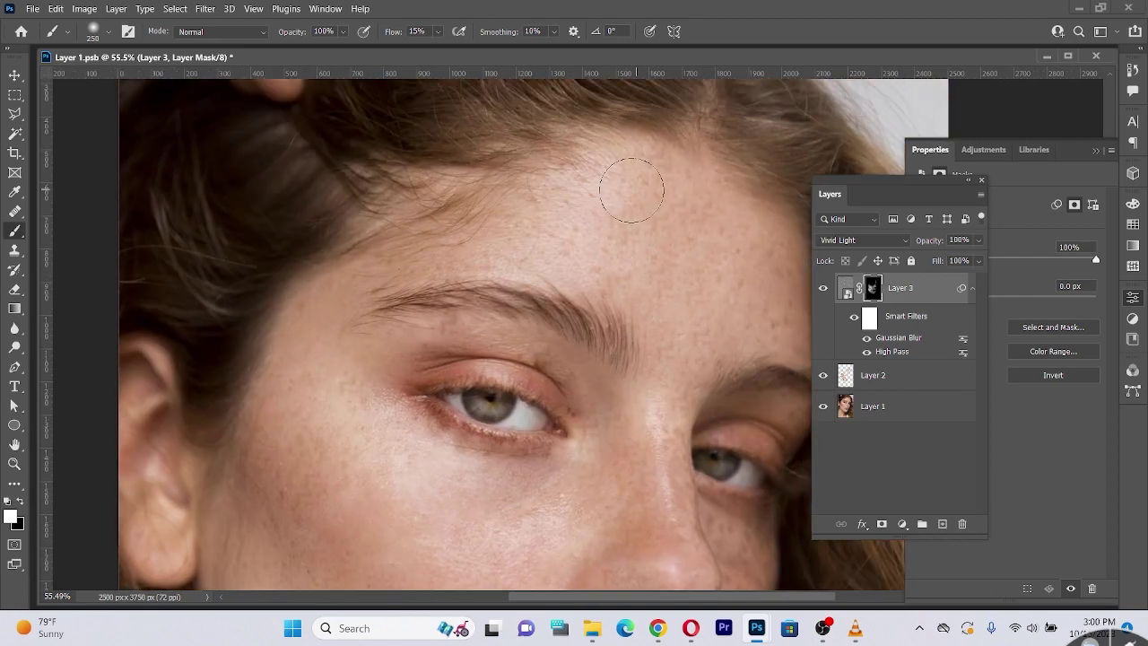
# Collapse the Properties panel and move the Layers panel clear of the portrait
pyautogui.click(1090, 148)
pyautogui.click(1097, 150)
pyautogui.moveTo(900, 183); pyautogui.dragTo(1040, 143)
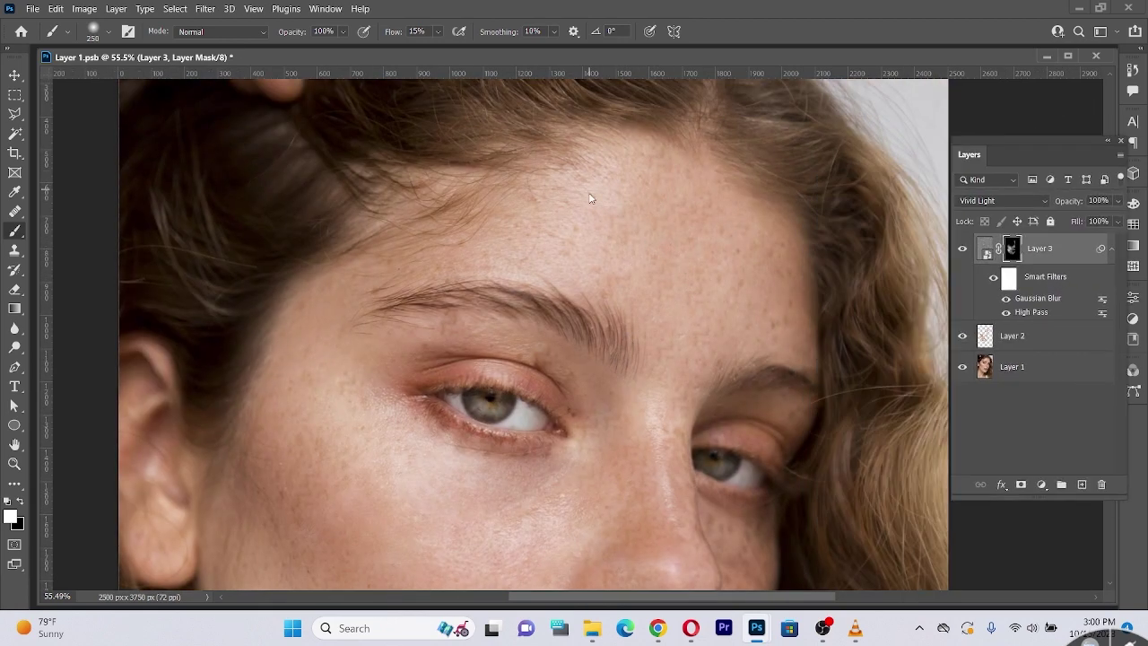
# Paint white on Layer 3's mask over the forehead, lower cheek, upper lip area and chin
pyautogui.scroll(-7, 525, 308)
pyautogui.hscroll(1, 628, 332)
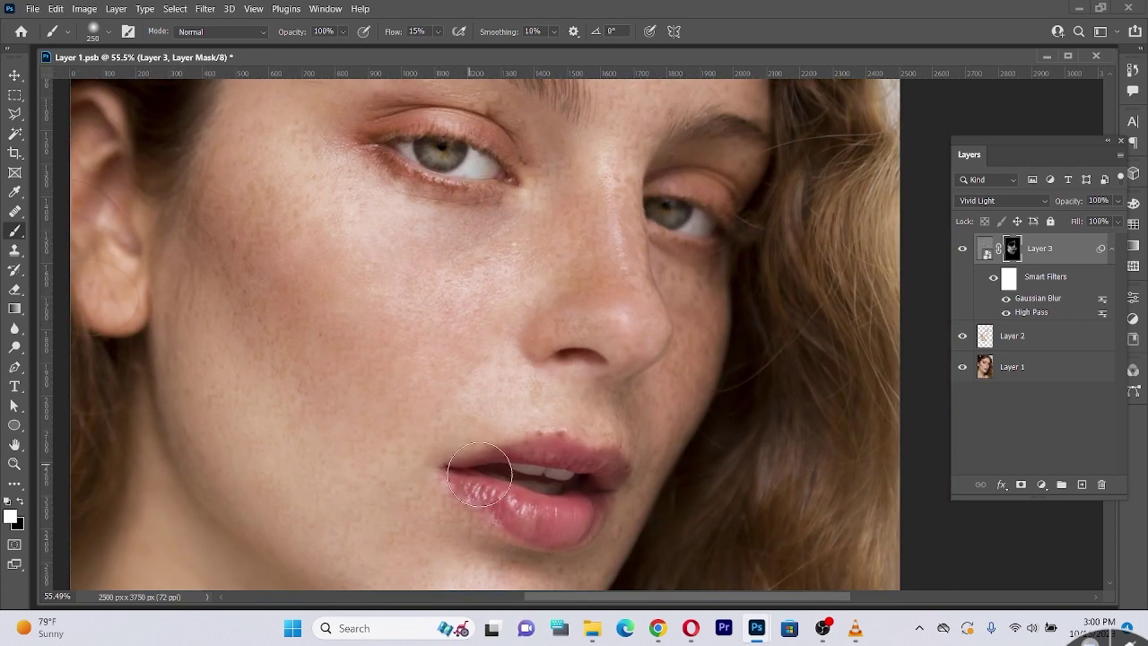
pyautogui.scroll(-5, 591, 305)
pyautogui.hscroll(-1, 592, 305)
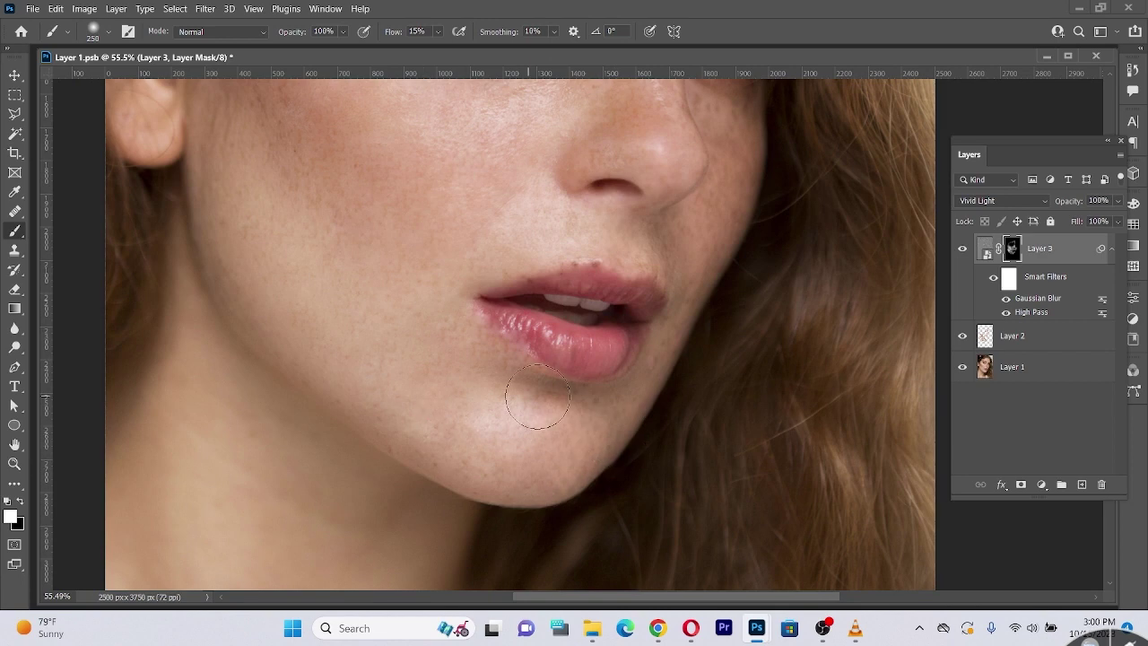
pyautogui.scroll(4, 481, 304)
pyautogui.hscroll(1, 481, 303)
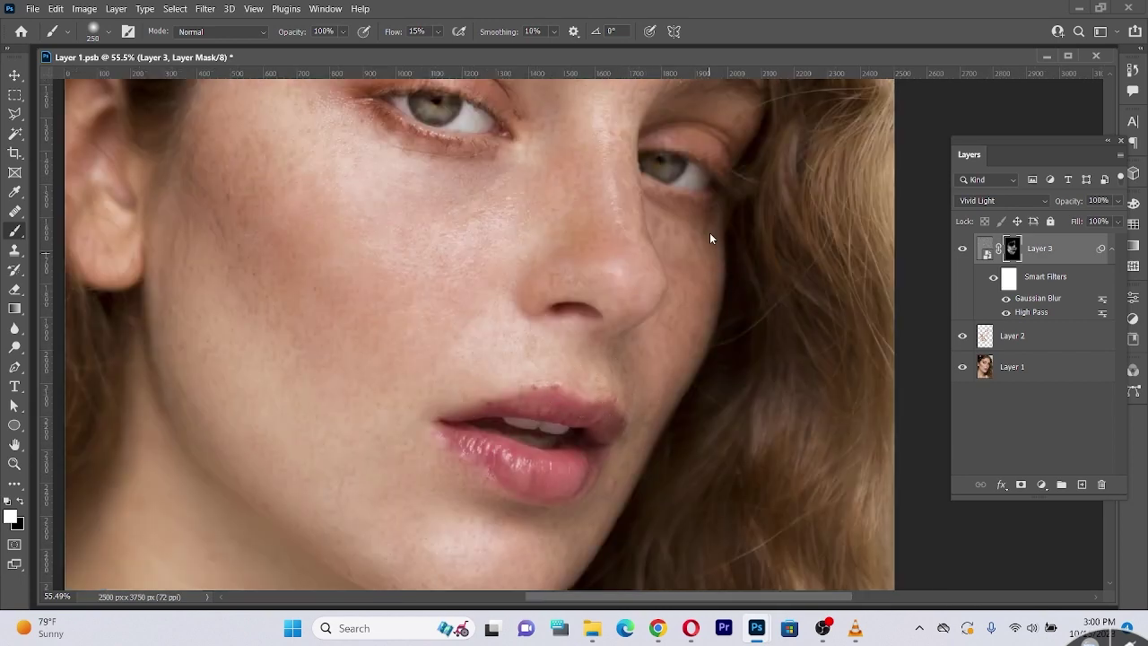
# Extend the white painting on Layer 3's mask to the far cheek and the forehead above the far brow
pyautogui.scroll(5, 652, 200)
pyautogui.hscroll(1, 653, 200)
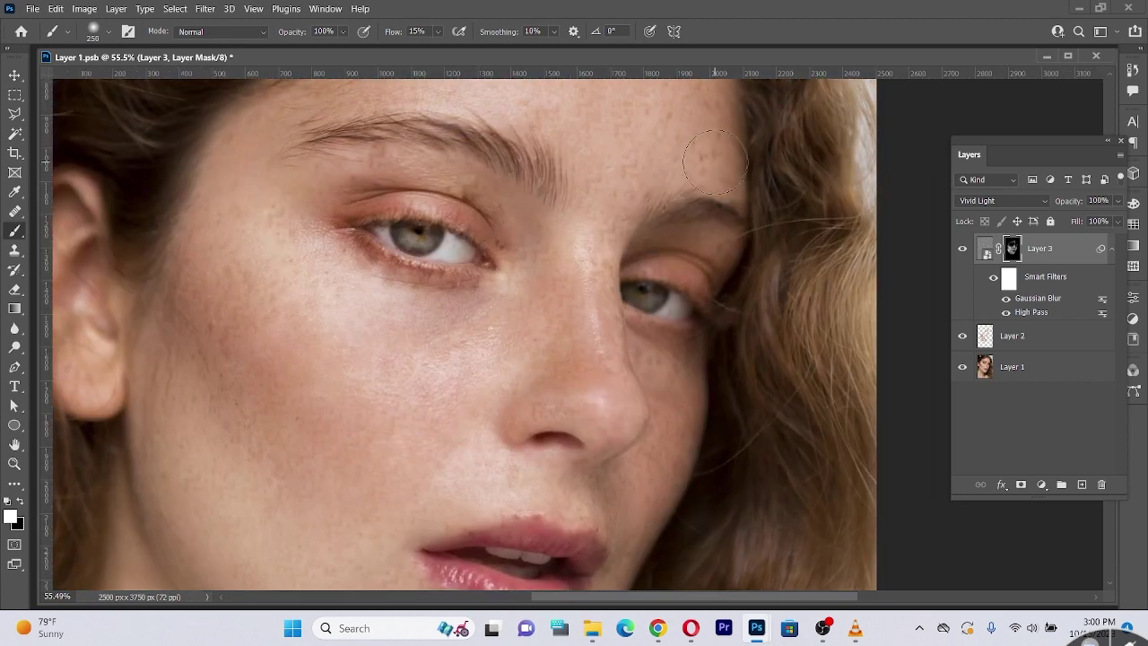
pyautogui.scroll(5, 699, 144)
pyautogui.hscroll(1, 699, 144)
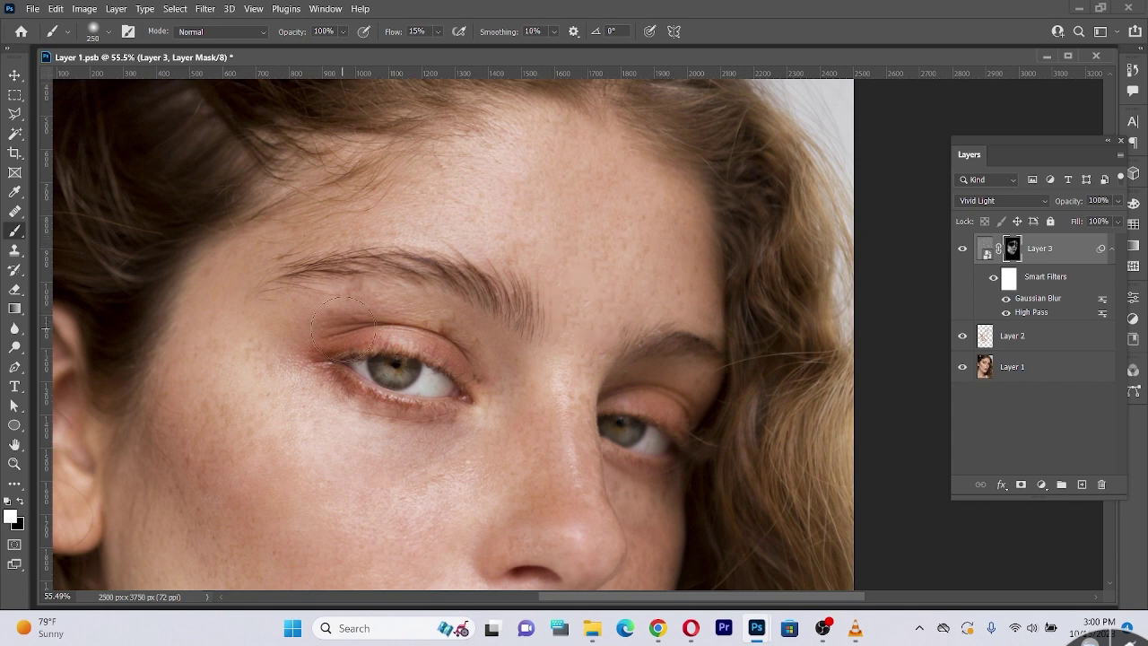
# Brush white on Layer 3's mask over the nose, the near cheek and the skin around the mouth and chin
pyautogui.scroll(-8, 484, 453)
pyautogui.hscroll(-1, 485, 453)
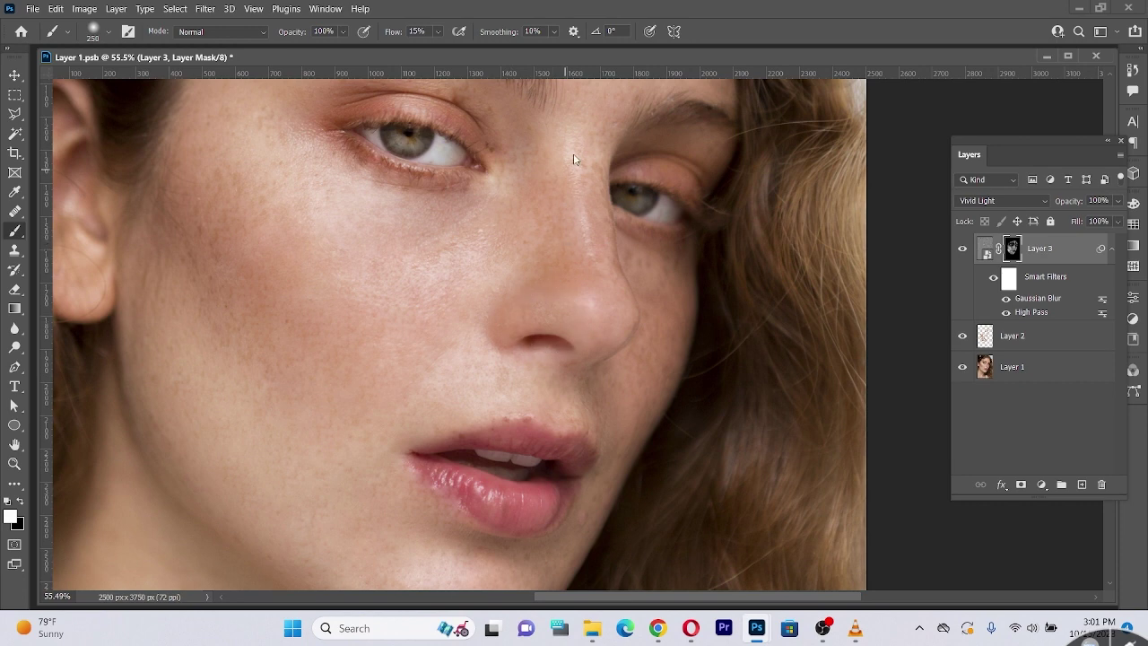
pyautogui.moveTo(427, 520); pyautogui.dragTo(520, 393)
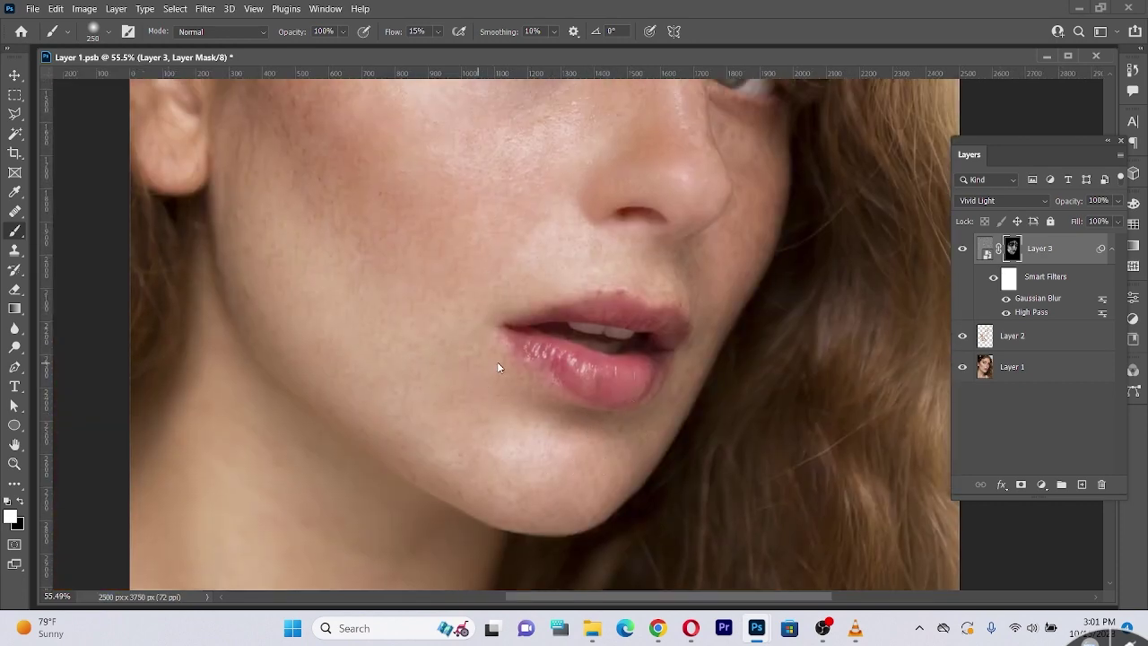
pyautogui.scroll(5, 350, 275)
pyautogui.hscroll(-1, 351, 276)
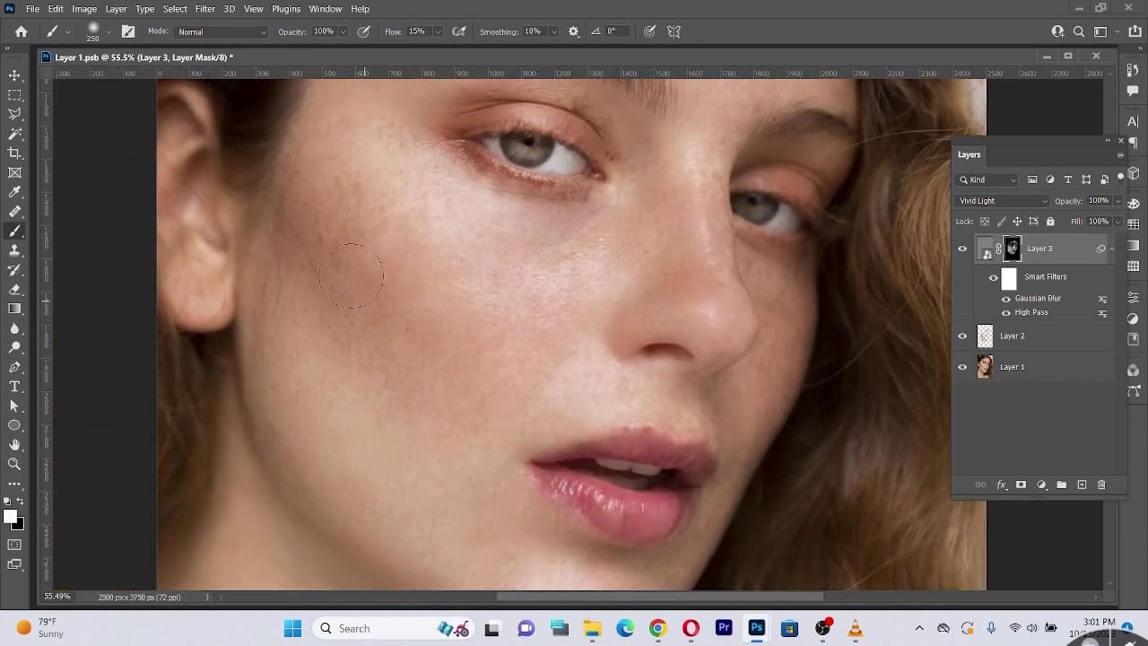
pyautogui.scroll(-7, 485, 450)
pyautogui.hscroll(1, 486, 450)
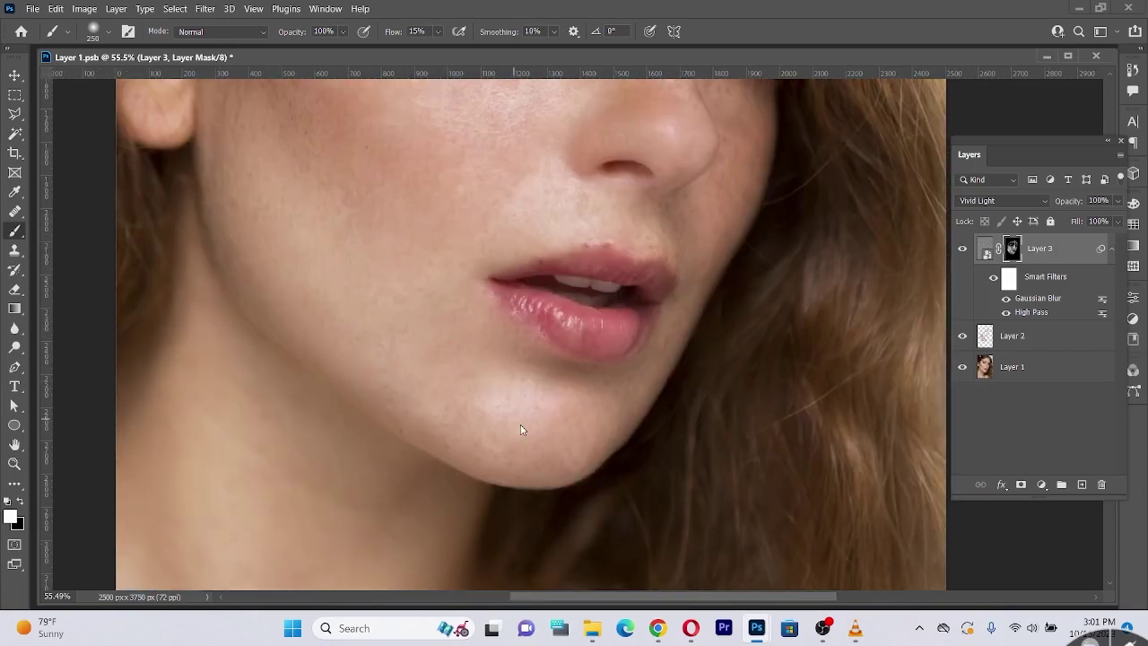
# Build up white on Layer 3's mask below the near eye, beside the ear and along the jawline
pyautogui.scroll(7, 431, 392)
pyautogui.hscroll(-1, 431, 392)
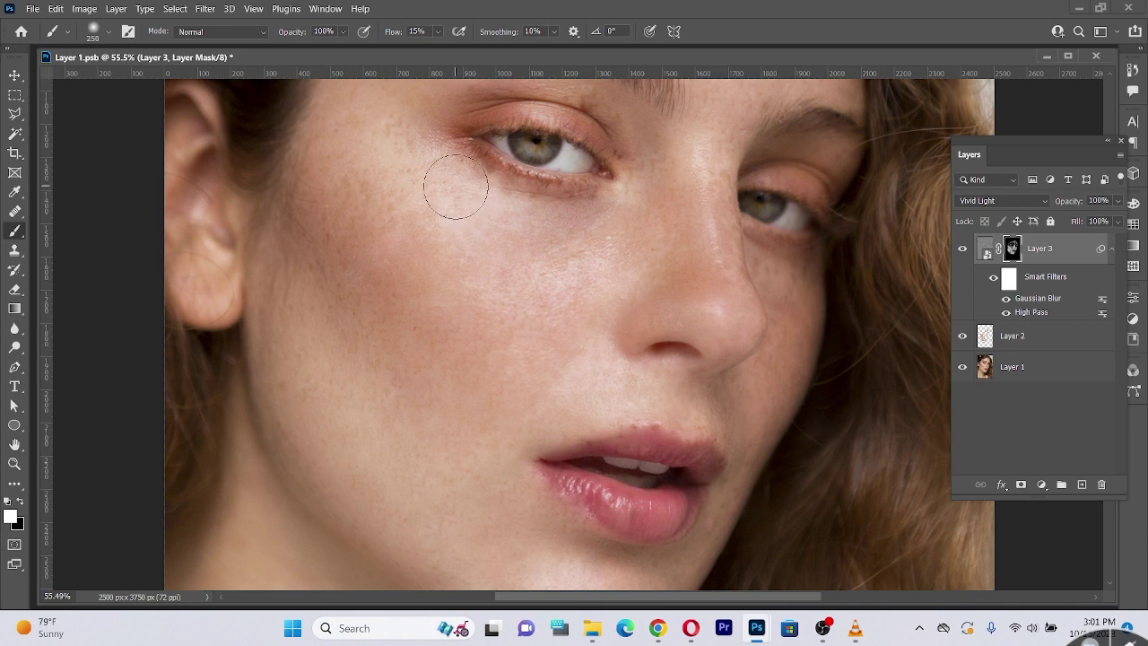
pyautogui.keyDown('alt'); pyautogui.scroll(-2, 467, 277); pyautogui.keyUp('alt')
pyautogui.keyDown('alt'); pyautogui.scroll(5, 469, 275); pyautogui.keyUp('alt')
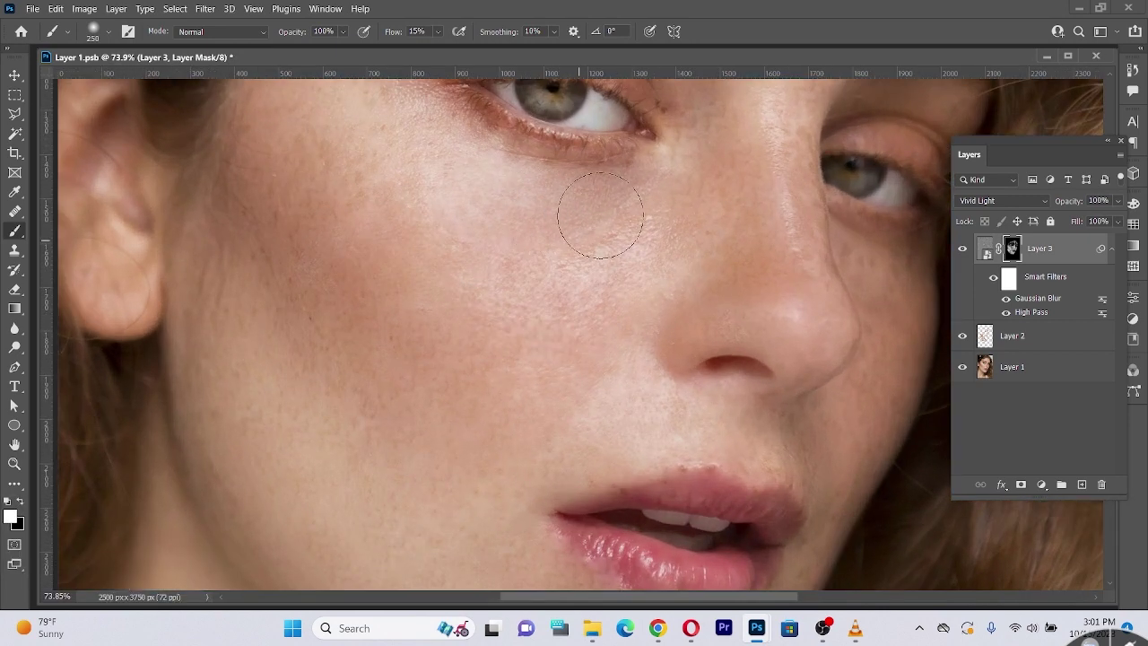
pyautogui.keyDown('alt'); pyautogui.scroll(-4, 598, 218); pyautogui.keyUp('alt')
pyautogui.moveTo(415, 201); pyautogui.dragTo(431, 225)
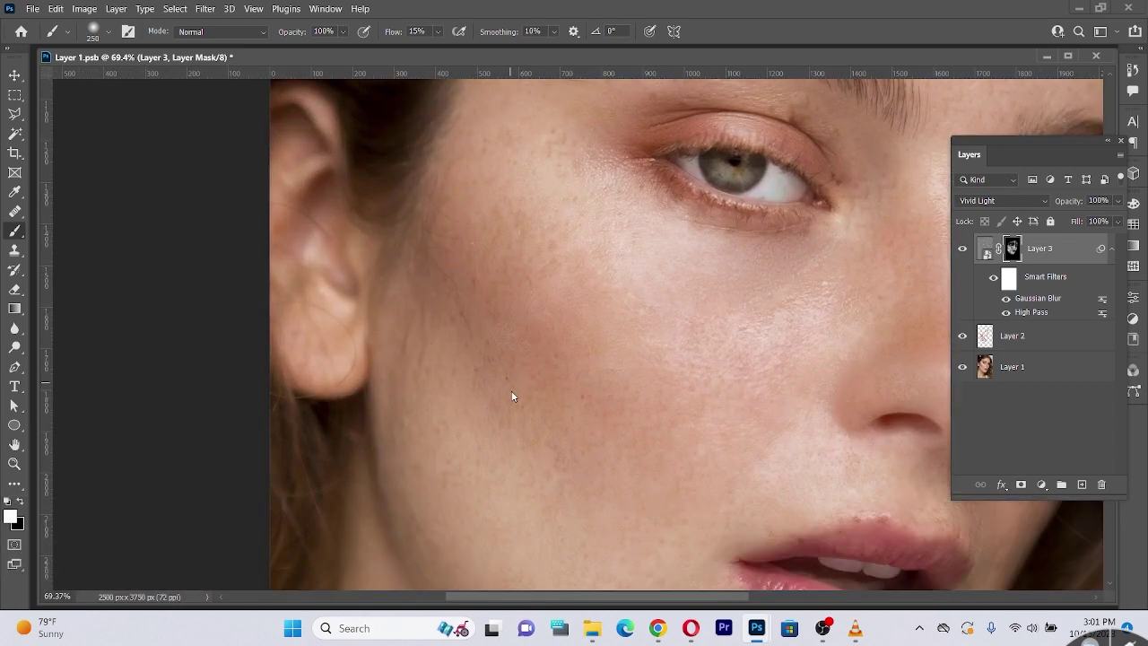
pyautogui.moveTo(512, 395)
pyautogui.mouseDown()
pyautogui.moveTo(528, 407)
pyautogui.moveTo(715, 399)
pyautogui.moveTo(439, 356)
pyautogui.moveTo(457, 444)
pyautogui.mouseUp()
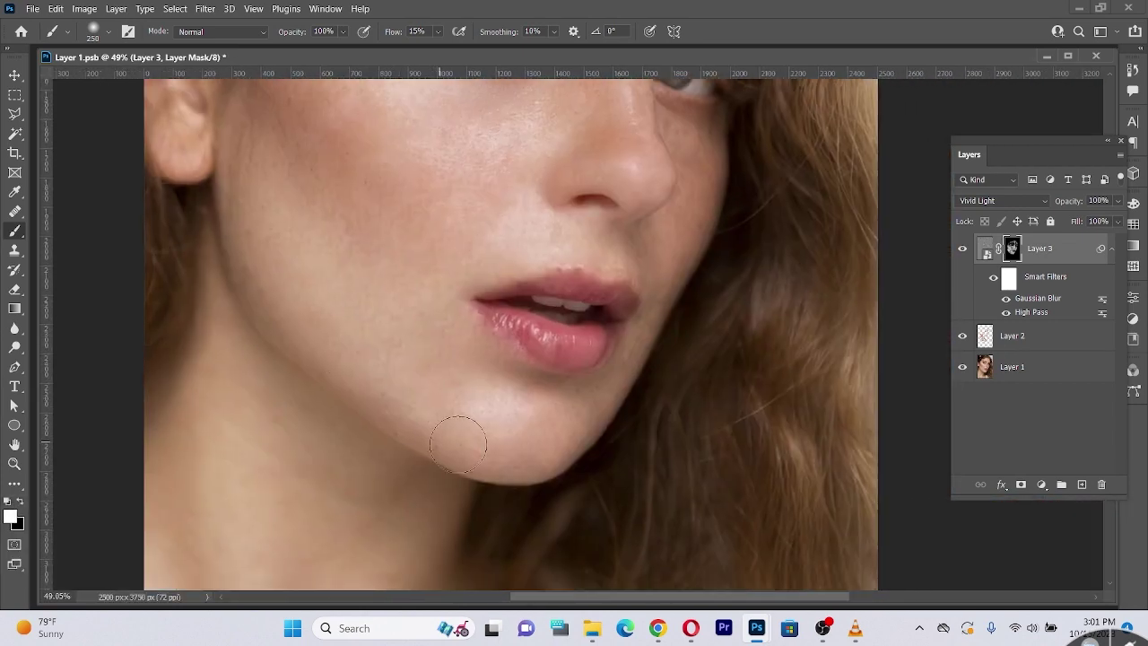
# Paint white on Layer 3's mask over the far cheek and across the forehead to smooth the remaining spots
pyautogui.moveTo(679, 157); pyautogui.dragTo(633, 333)
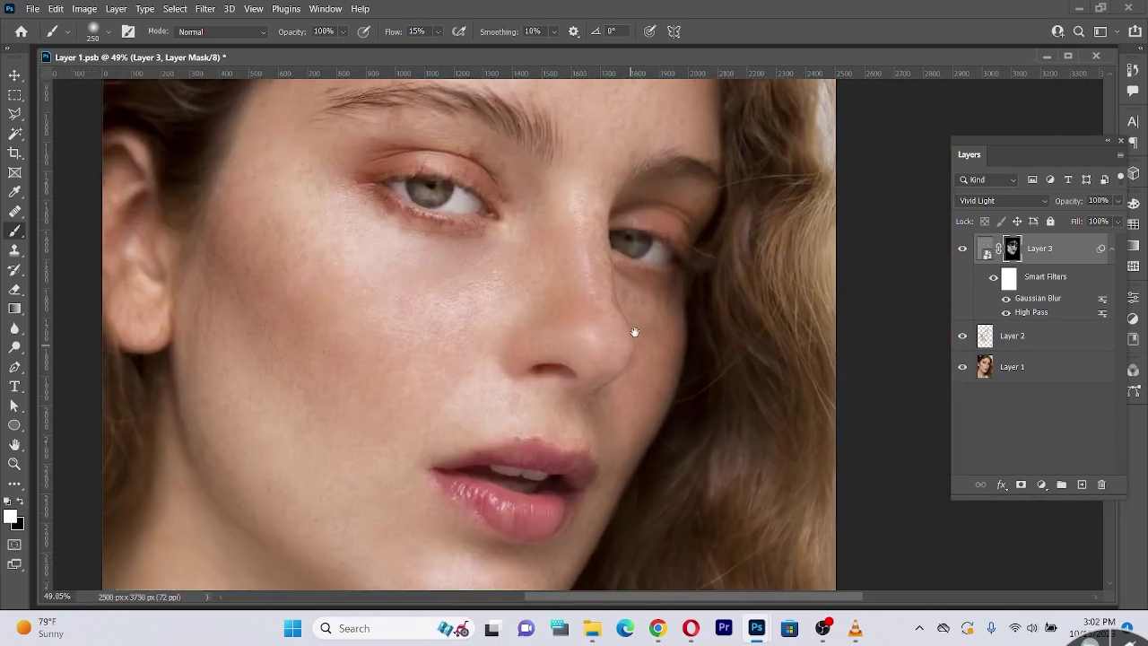
pyautogui.moveTo(629, 197); pyautogui.dragTo(652, 377)
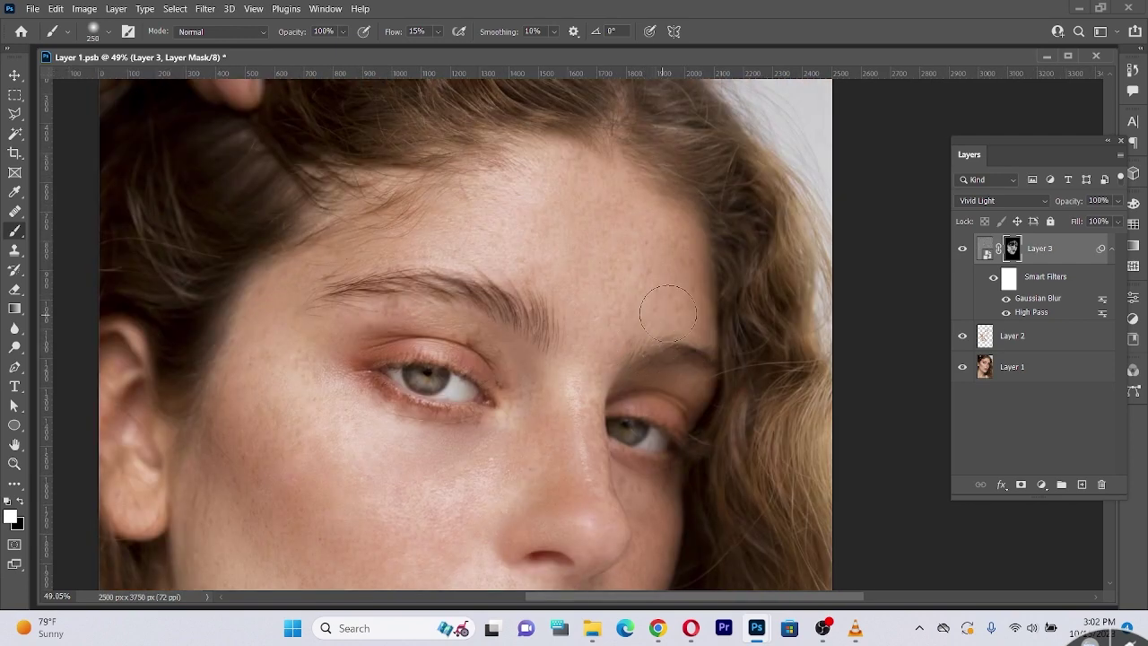
pyautogui.hotkey('ctrl', '+')
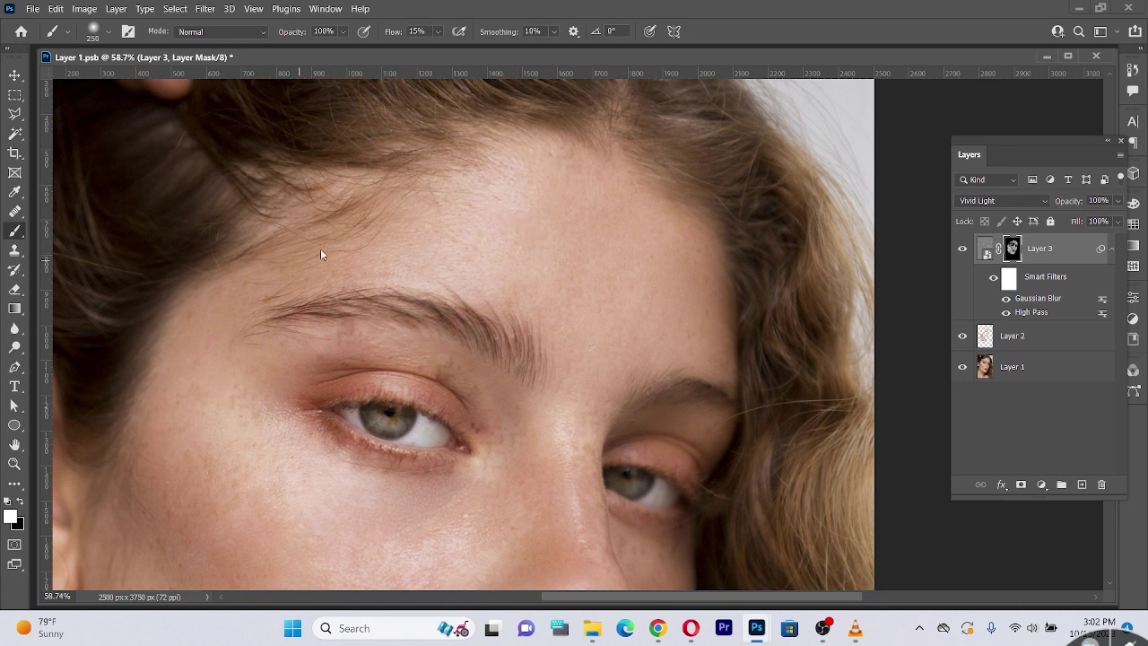
# Paint white on Layer 3's mask over the near temple, outer cheek and lower cheek
pyautogui.moveTo(289, 333); pyautogui.dragTo(466, 162)
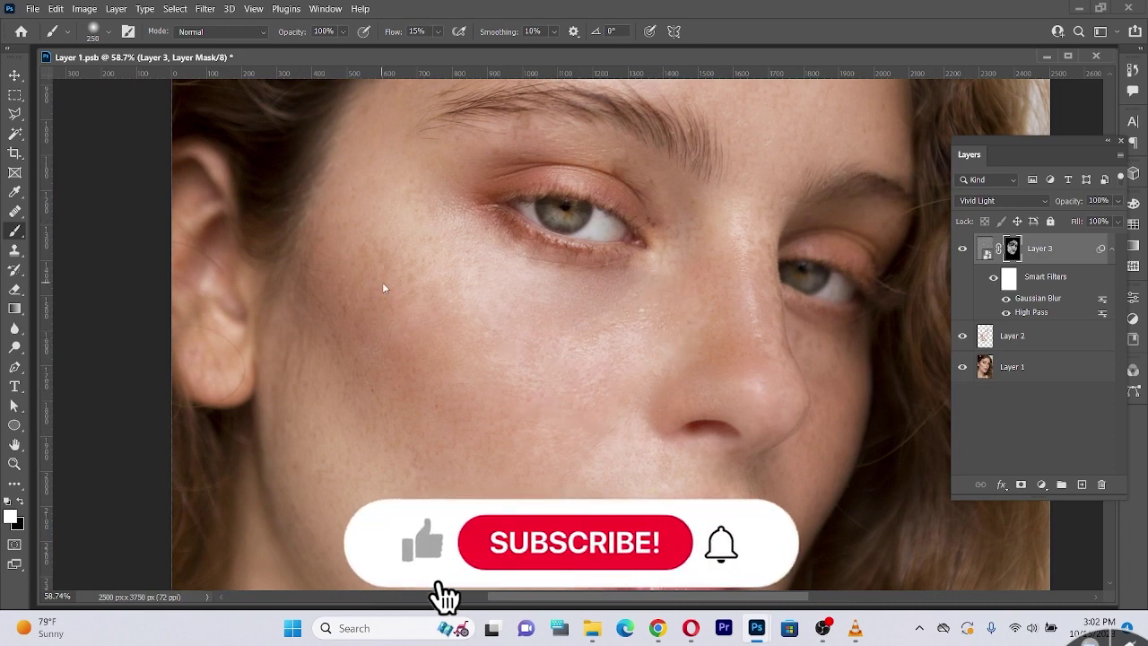
pyautogui.moveTo(395, 400); pyautogui.dragTo(454, 245)
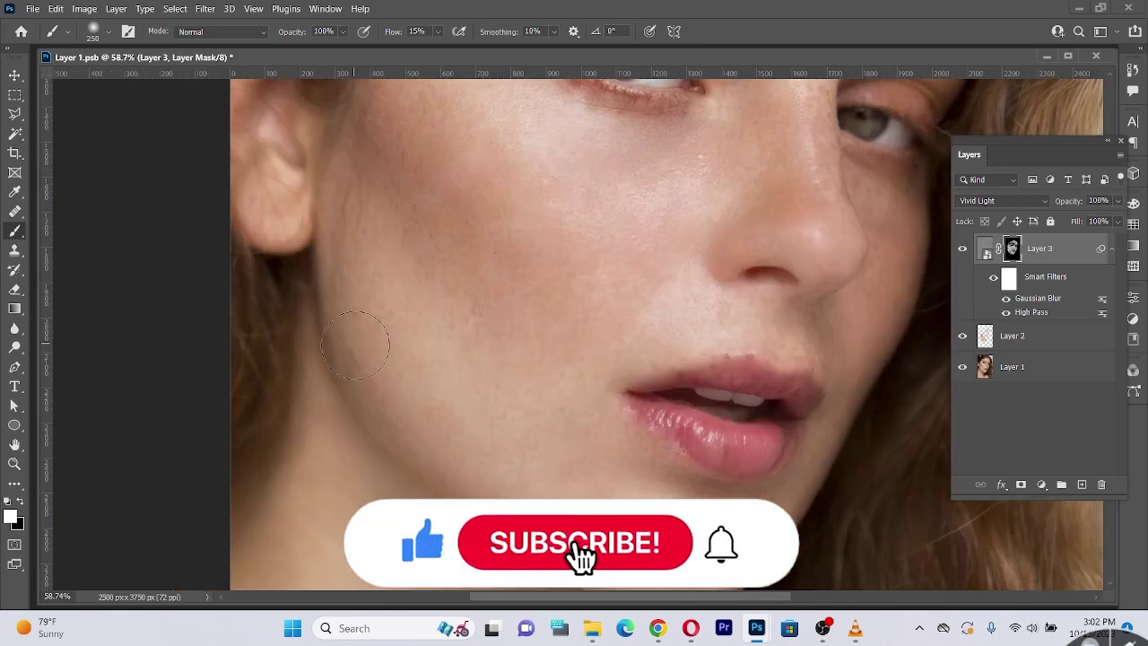
# Examine the smoothed skin above the upper lip and beneath the far eye at close range
pyautogui.scroll(-2, 531, 249)
pyautogui.scroll(4, 656, 374)
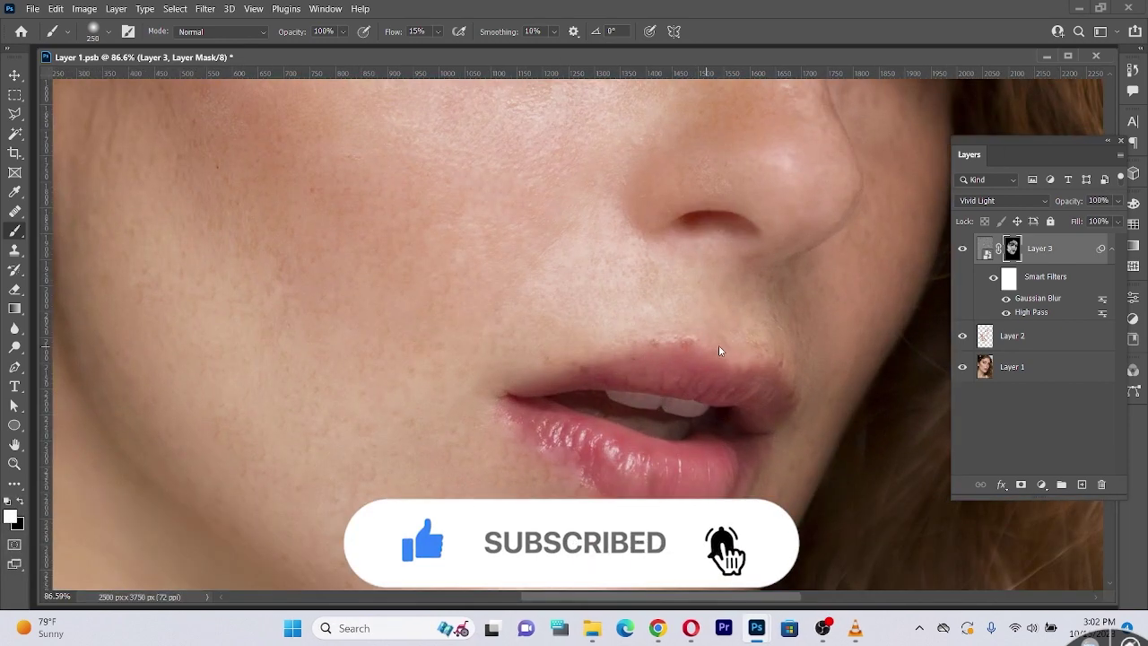
pyautogui.scroll(3, 769, 351)
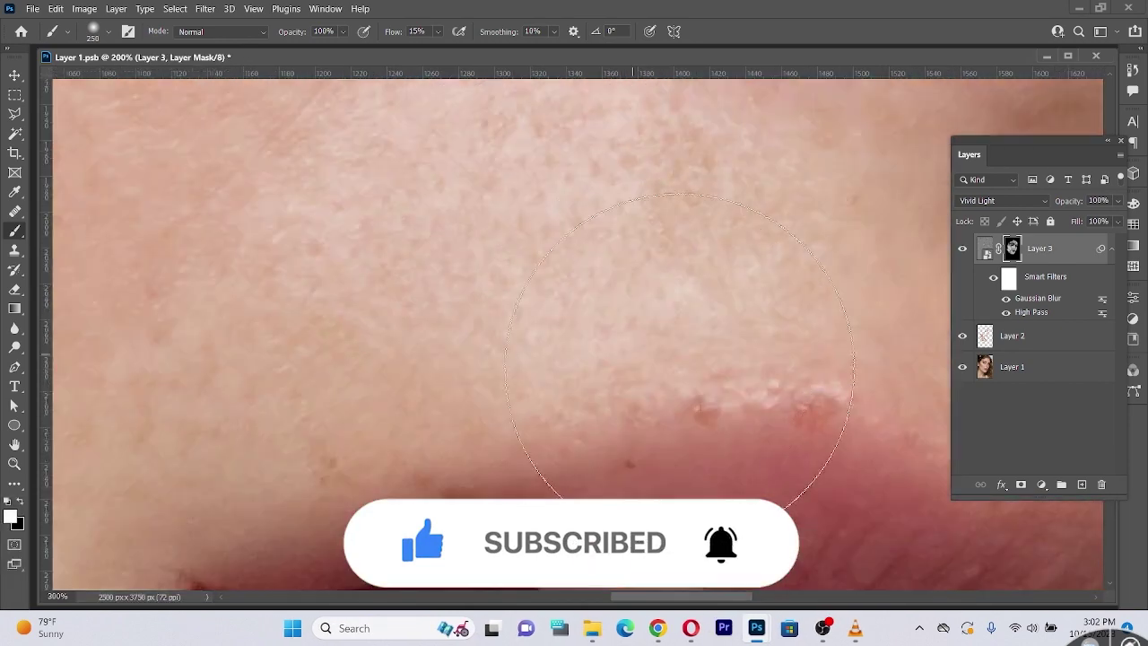
pyautogui.scroll(-5, 661, 333)
pyautogui.scroll(2, 557, 280)
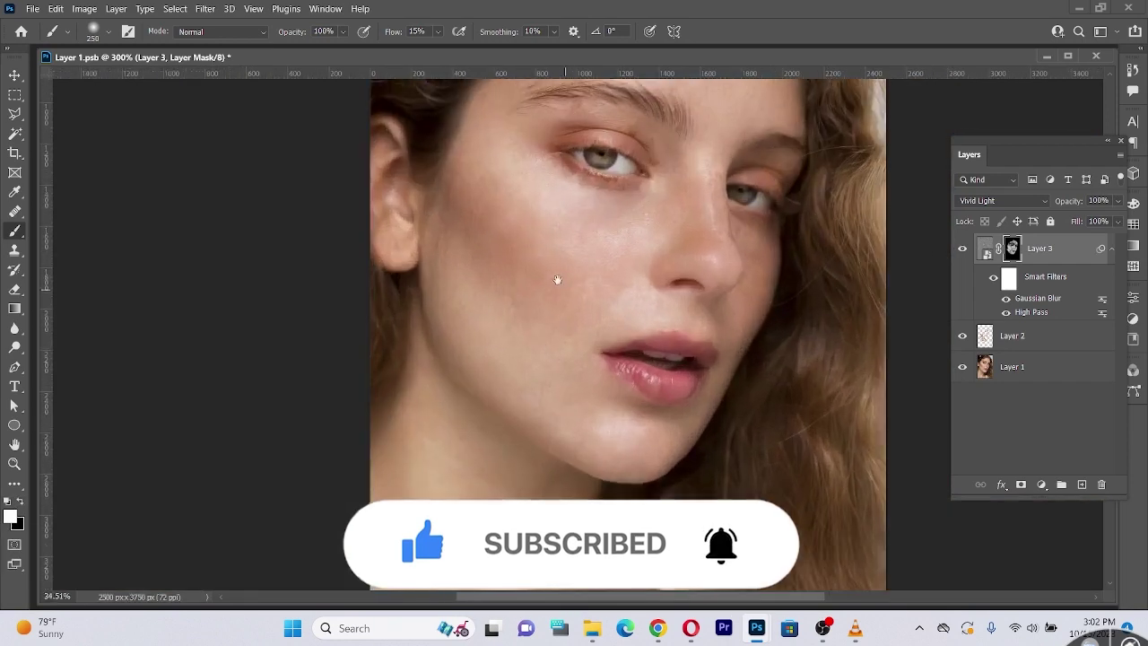
pyautogui.scroll(5, 557, 280)
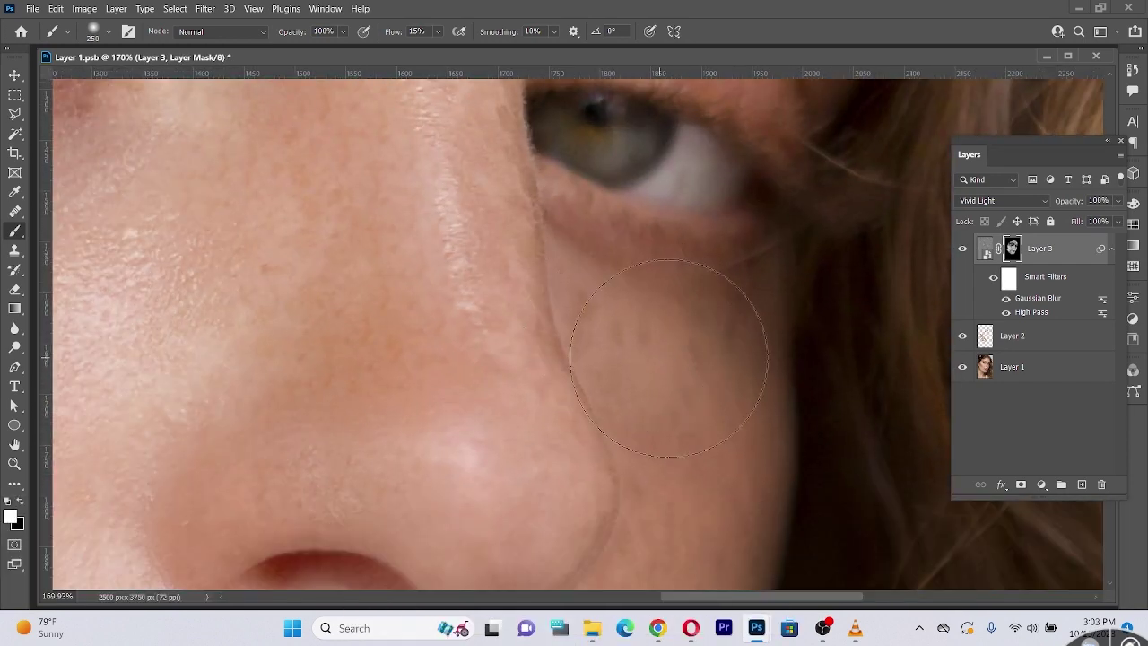
# Stamp Layer 1, Layer 2 and Layer 3 into a new merged layer on top and open it in the Camera Raw filter
pyautogui.scroll(-6, 615, 320)
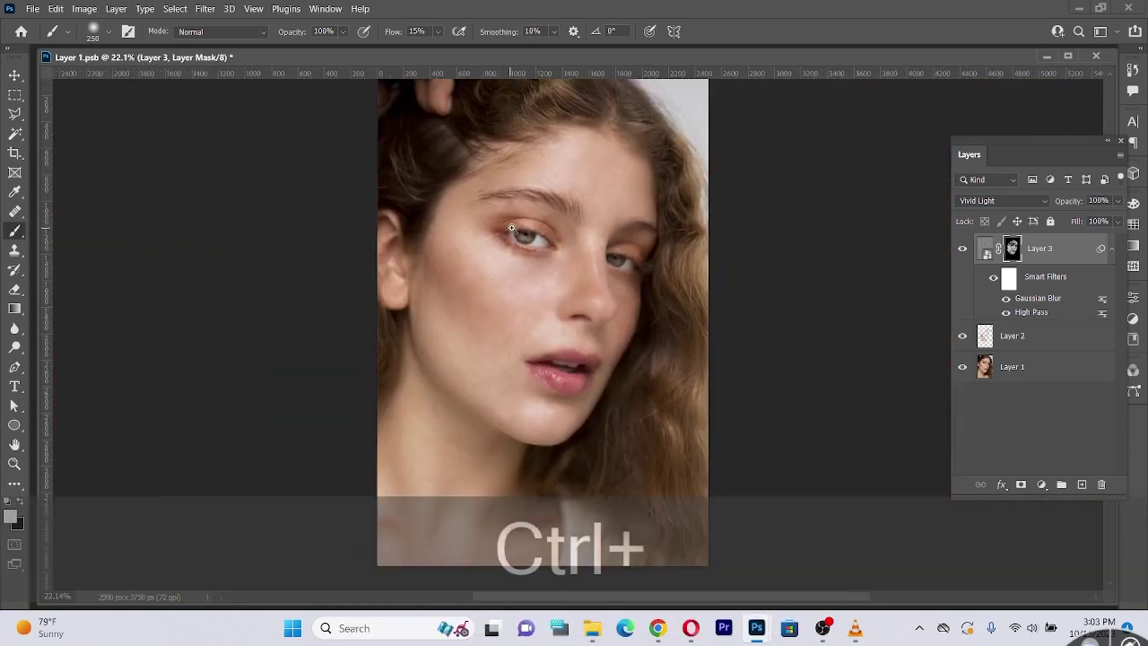
pyautogui.press('x')
pyautogui.scroll(3, 862, 256)
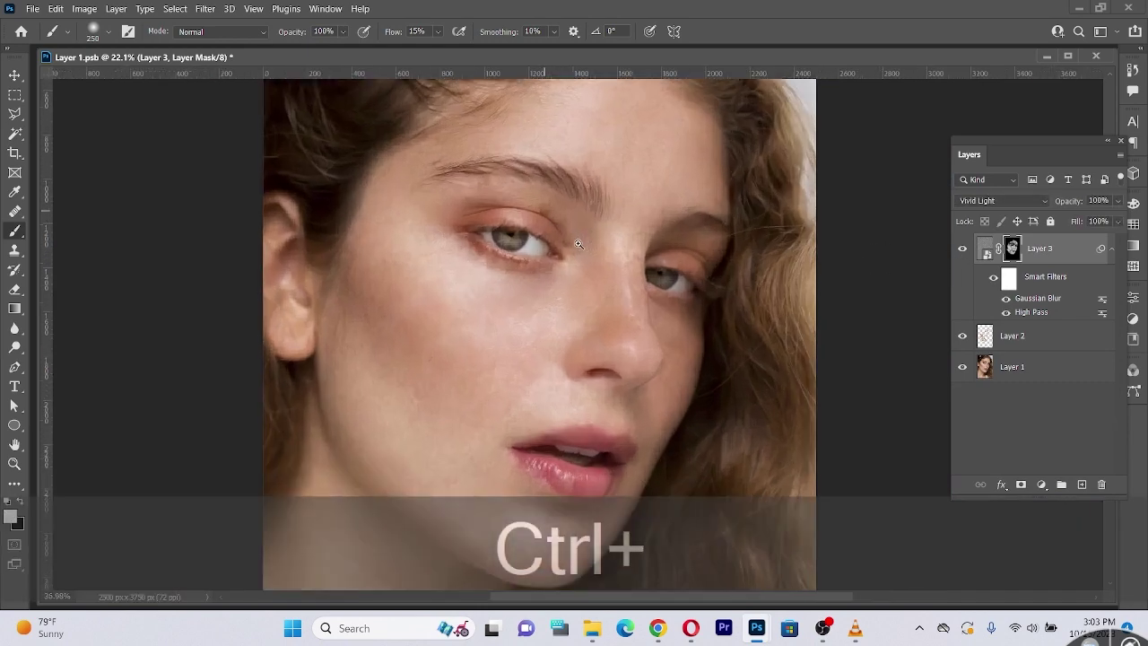
pyautogui.scroll(-4, 762, 370)
pyautogui.keyDown('shift'); pyautogui.click(1036, 366); pyautogui.keyUp('shift')
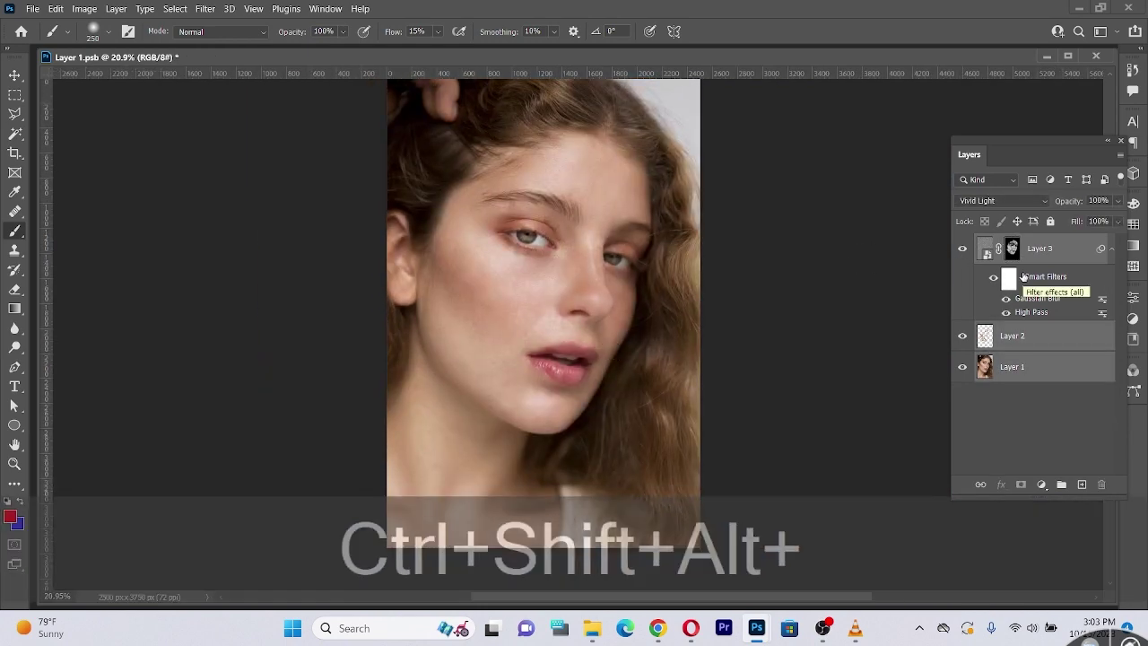
pyautogui.hotkey('ctrl', 'shift', 'alt', 'e')
pyautogui.hotkey('ctrl', 'shift', 'a')
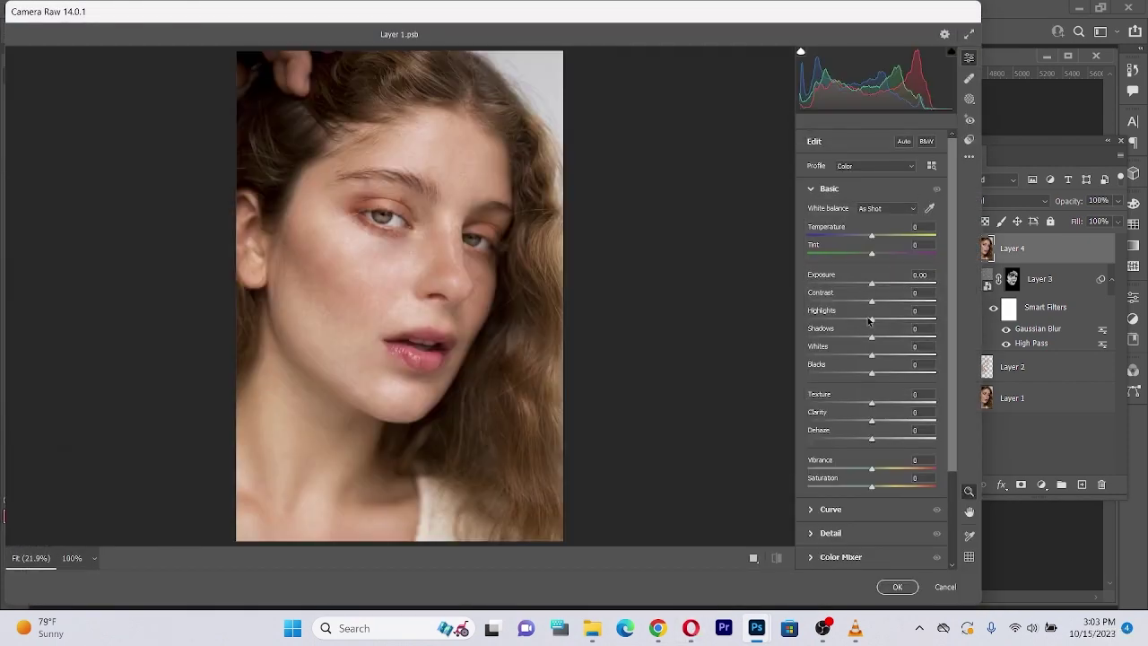
# Set Texture to -27 and Contrast to +21 for the merged portrait, checking the skin at 100% zoom
pyautogui.moveTo(872, 409); pyautogui.dragTo(861, 409)
pyautogui.hotkey('ctrl', 'alt', '0')
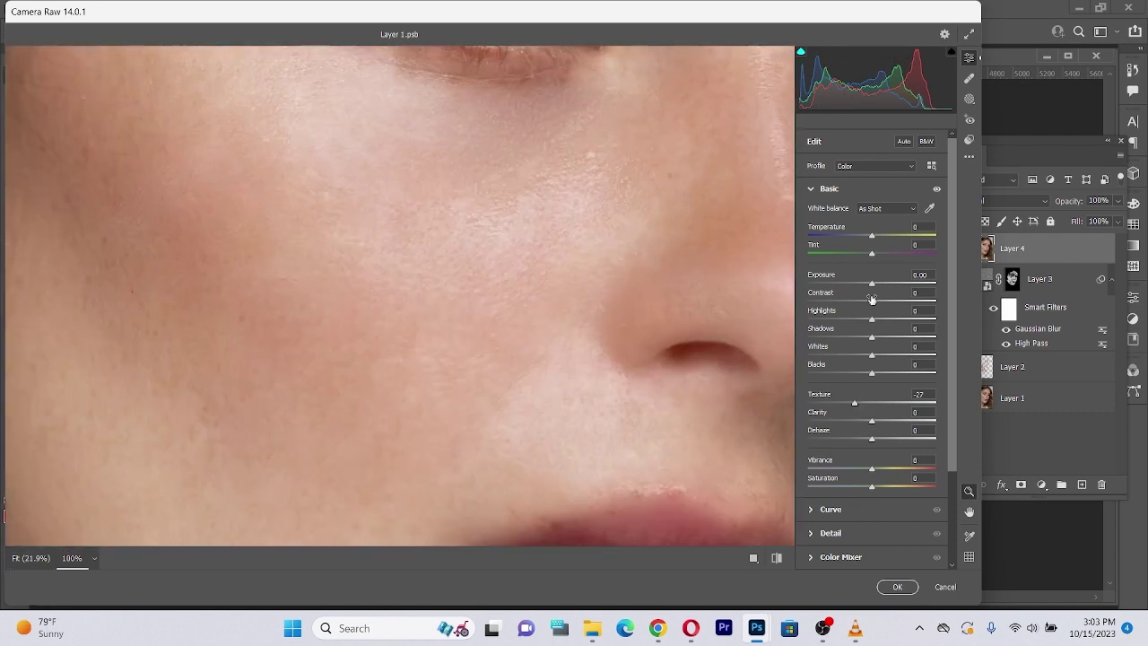
pyautogui.moveTo(872, 298); pyautogui.dragTo(885, 299)
pyautogui.click(413, 375)
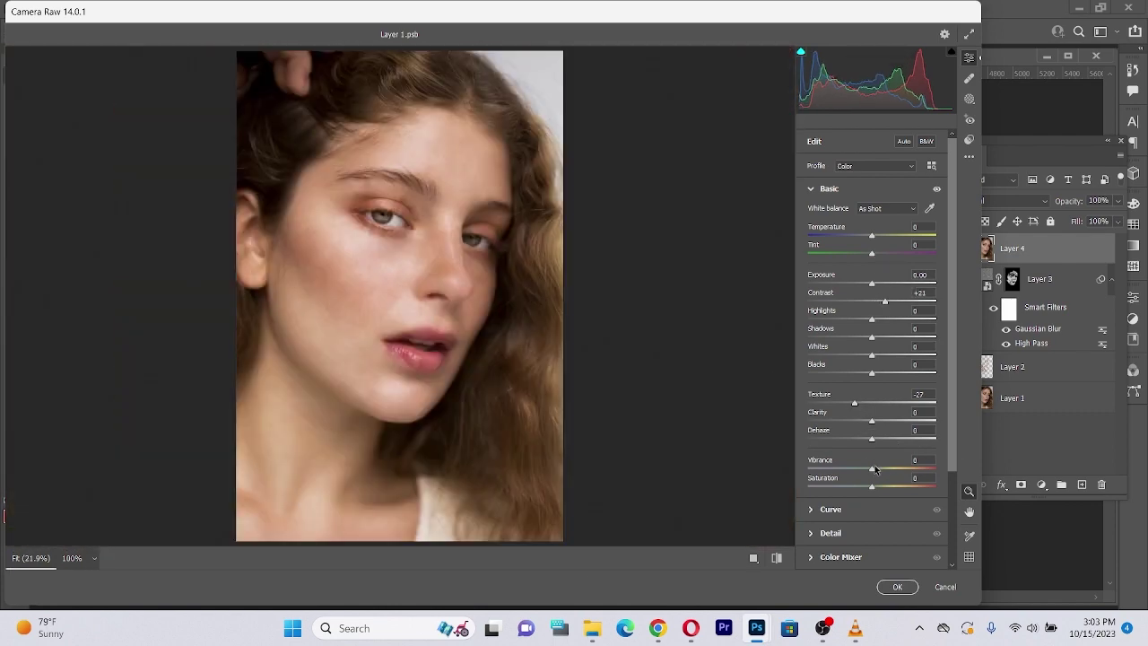
# Set Vibrance to +21, Exposure to +0.25 and Highlights to -18 in the Basic adjustments
pyautogui.moveTo(874, 469); pyautogui.dragTo(887, 469)
pyautogui.moveTo(875, 285); pyautogui.dragTo(861, 319)
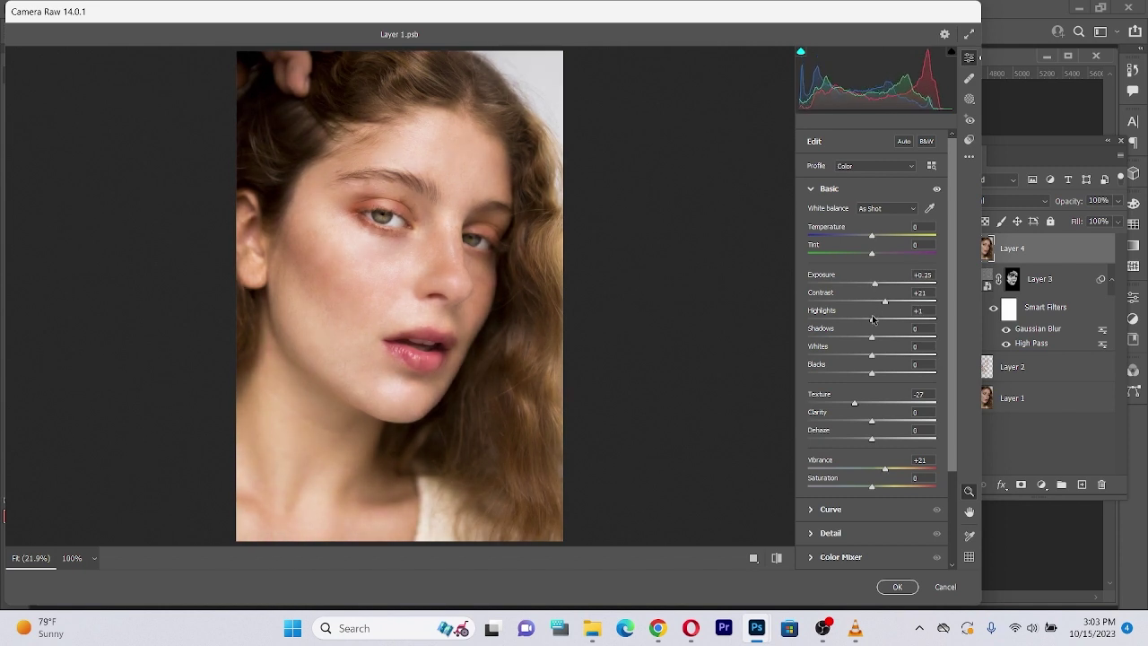
pyautogui.press('Return')
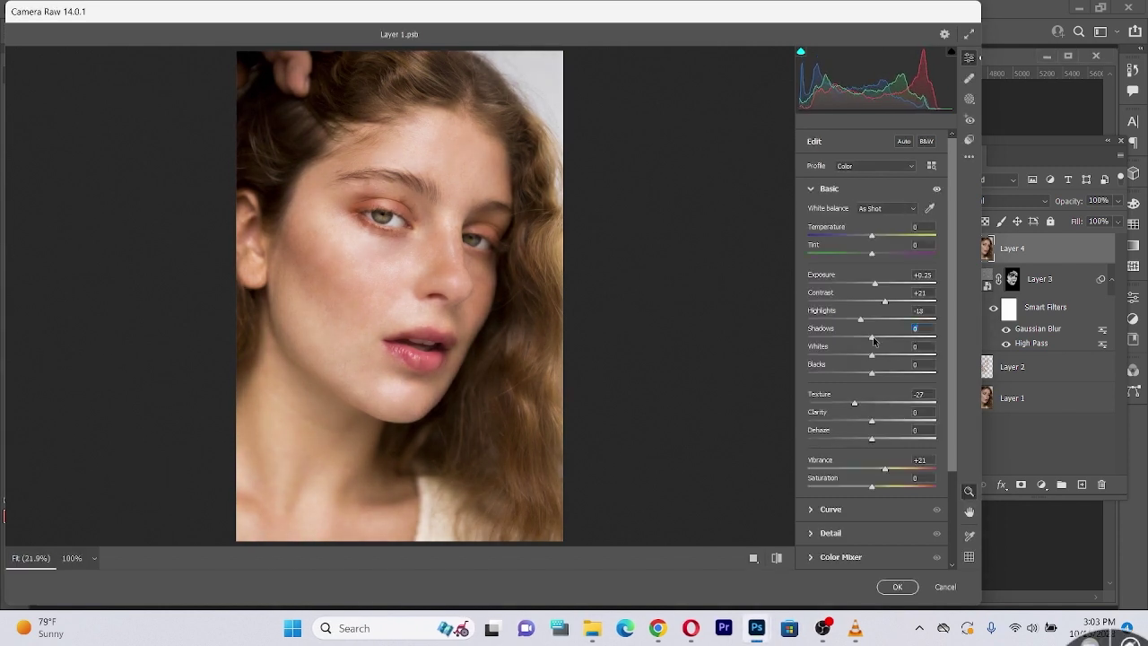
# Set Shadows to +6, Whites to -14 and Clarity to -6, raise Dehaze slightly, and apply the Camera Raw adjustments
pyautogui.moveTo(881, 337); pyautogui.dragTo(863, 357)
pyautogui.moveTo(872, 421); pyautogui.dragTo(857, 422)
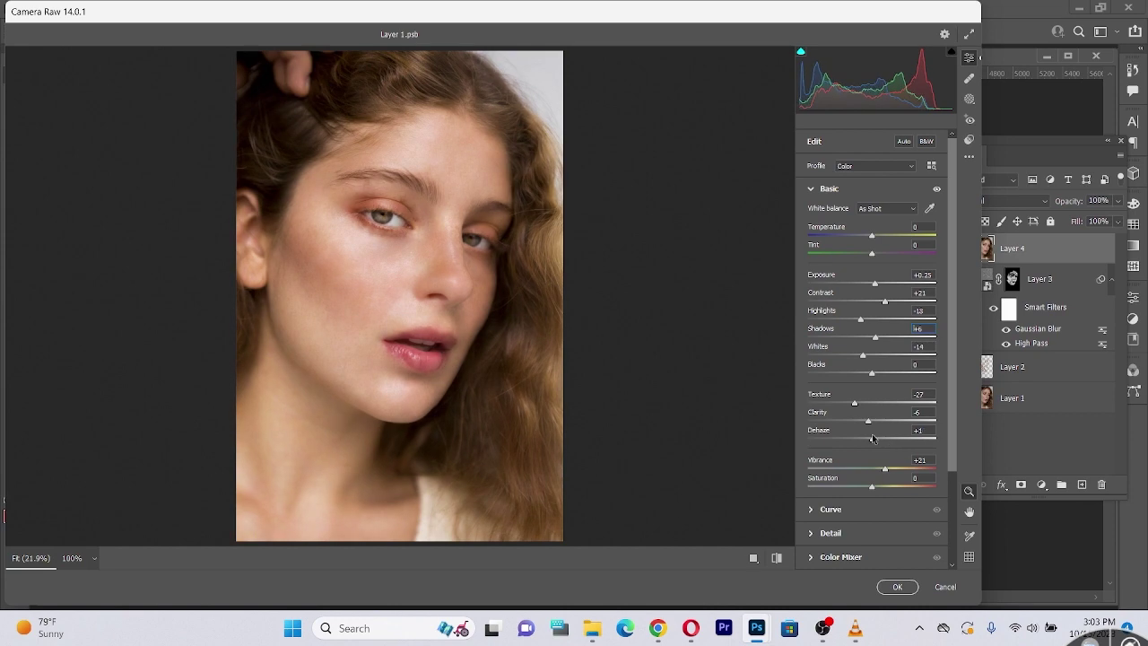
pyautogui.click(897, 586)
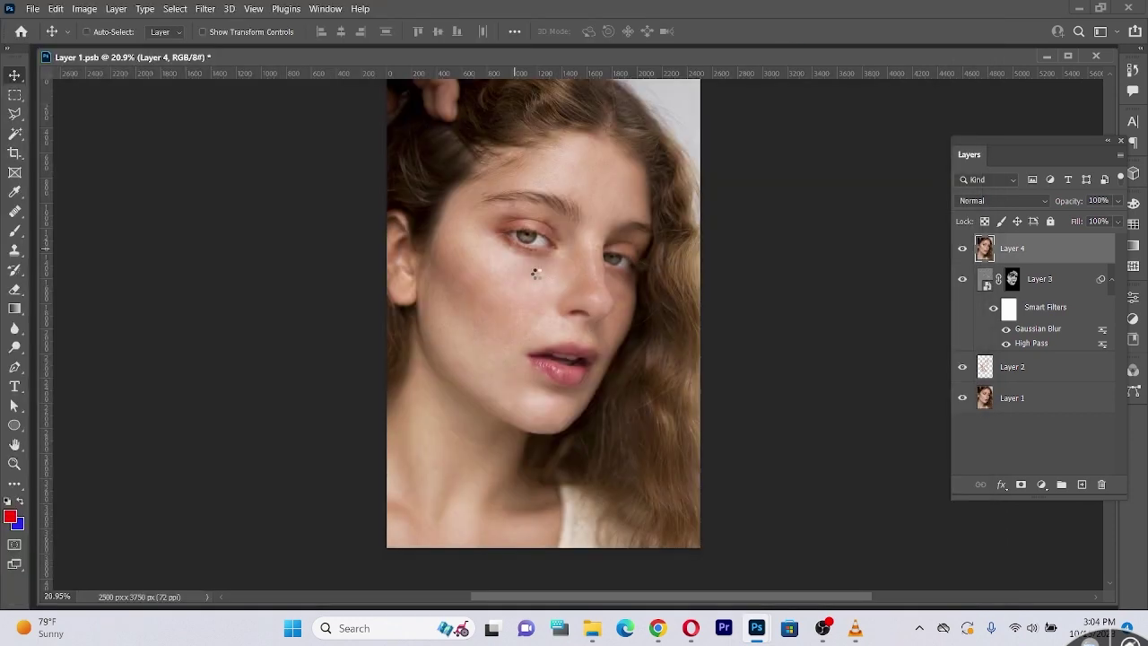